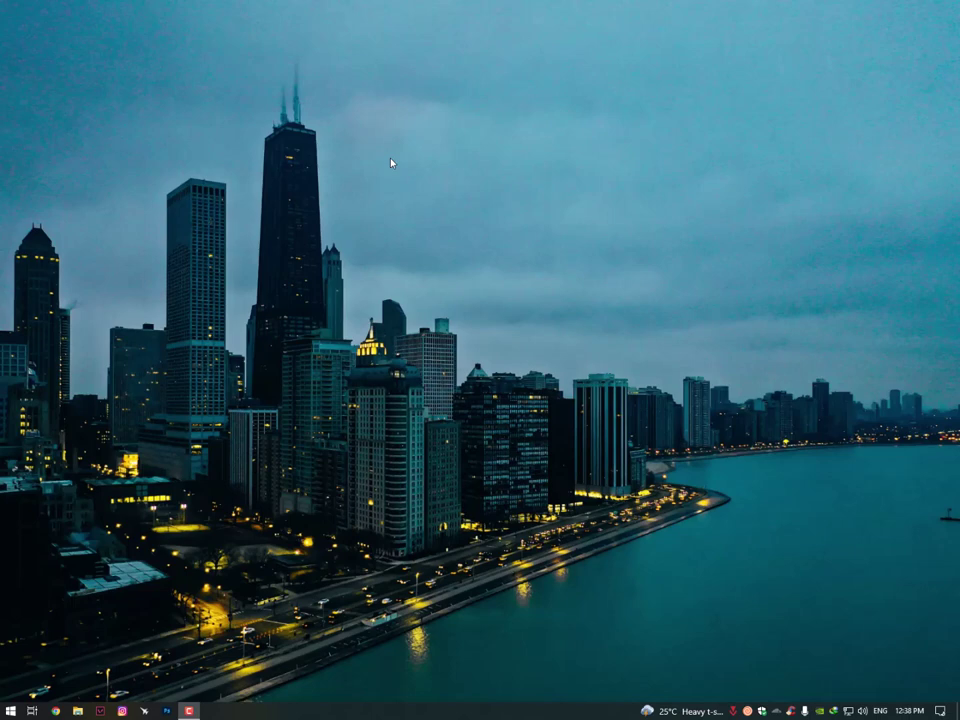
# Step: Search Windows for "device" to locate Device Manager
pyautogui.click(10, 711)
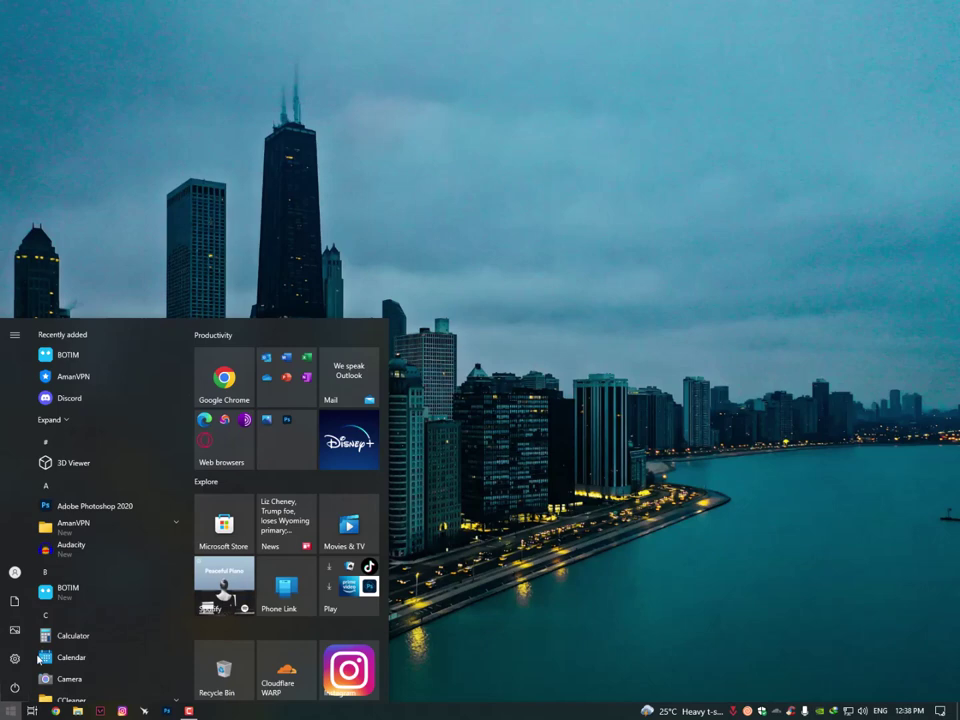
pyautogui.click(9, 711)
pyautogui.click(9, 711)
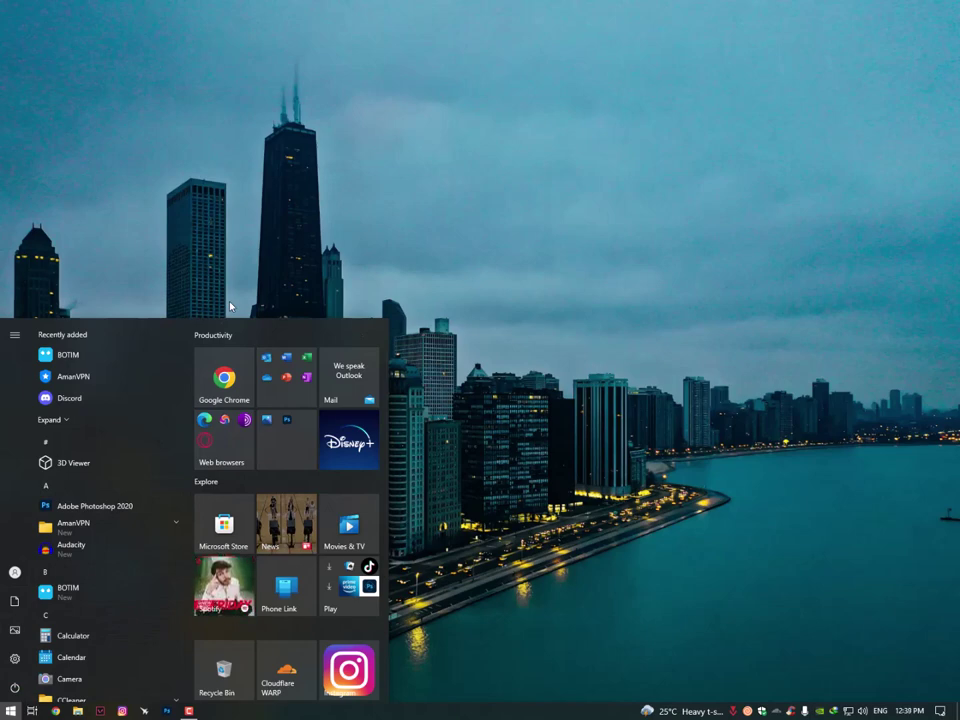
pyautogui.write('dei')
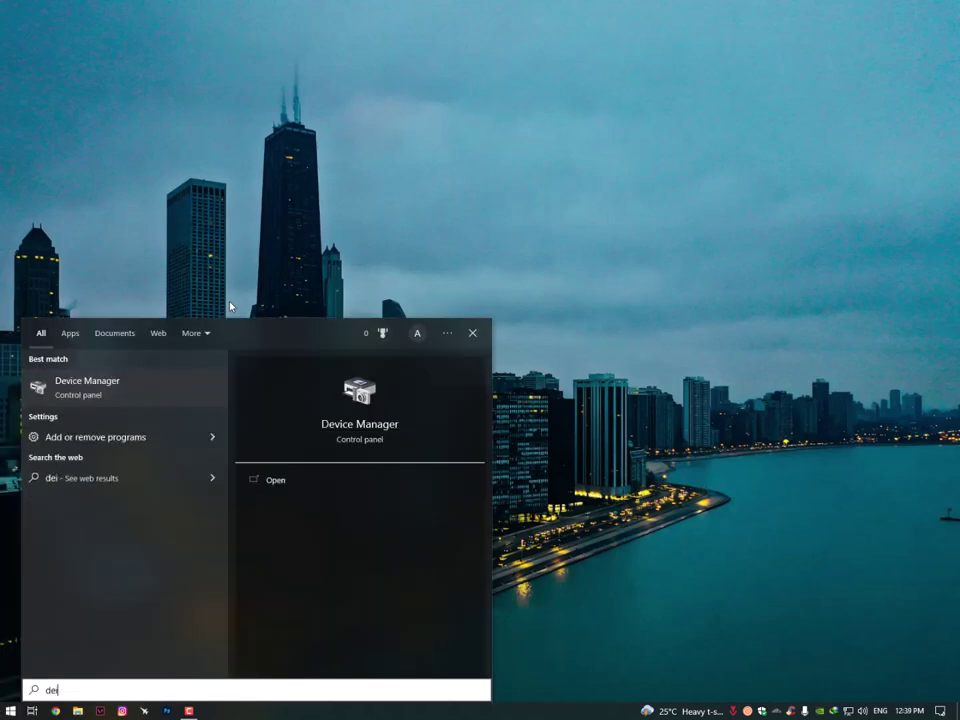
pyautogui.press('BackSpace')
pyautogui.write('vice')
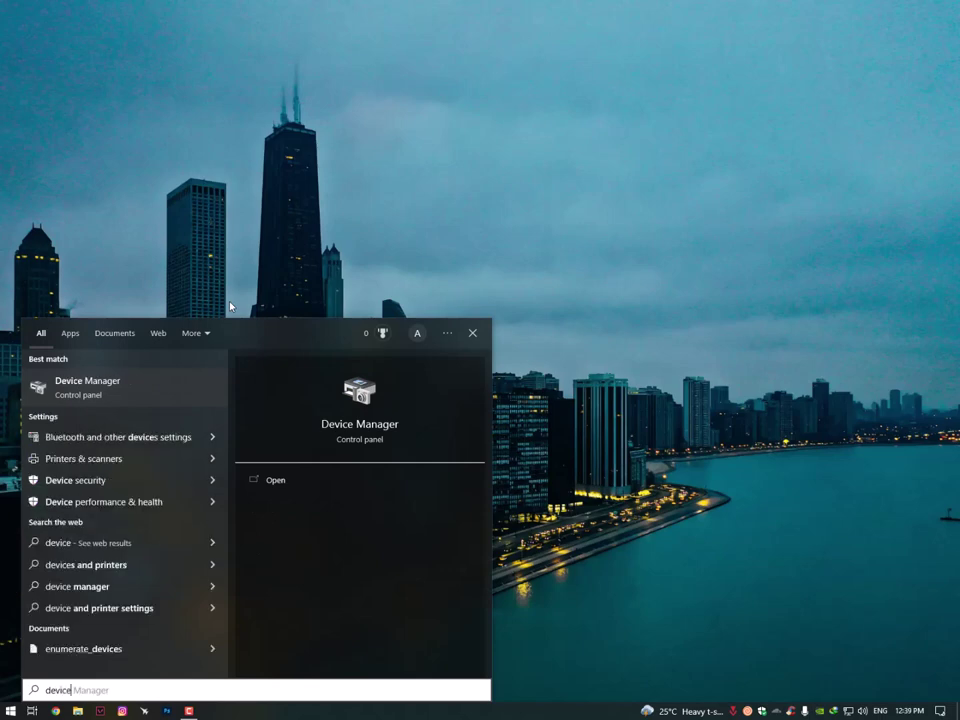
pyautogui.rightClick(9, 709)
pyautogui.press('Up')
pyautogui.press('Up')
pyautogui.press('Up')
pyautogui.press('Up')
pyautogui.press('Up')
pyautogui.press('Up')
pyautogui.press('Down')
pyautogui.press('Down')
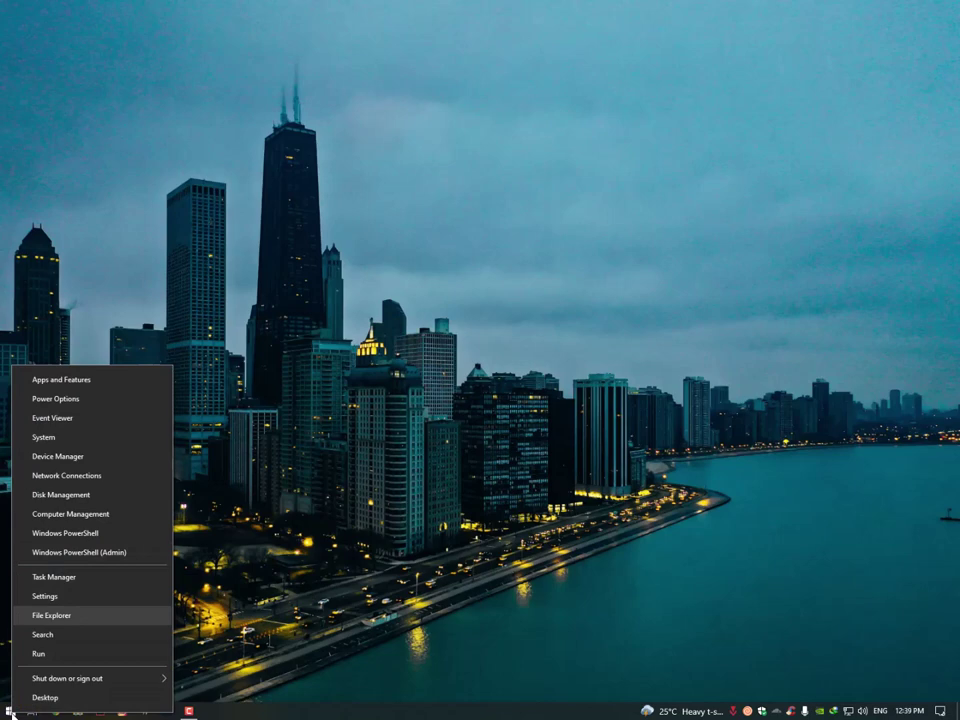
pyautogui.press('Up')
pyautogui.press('Up')
pyautogui.press('Up')
pyautogui.press('Up')
pyautogui.press('Up')
pyautogui.press('Up')
pyautogui.press('Up')
pyautogui.press('Up')
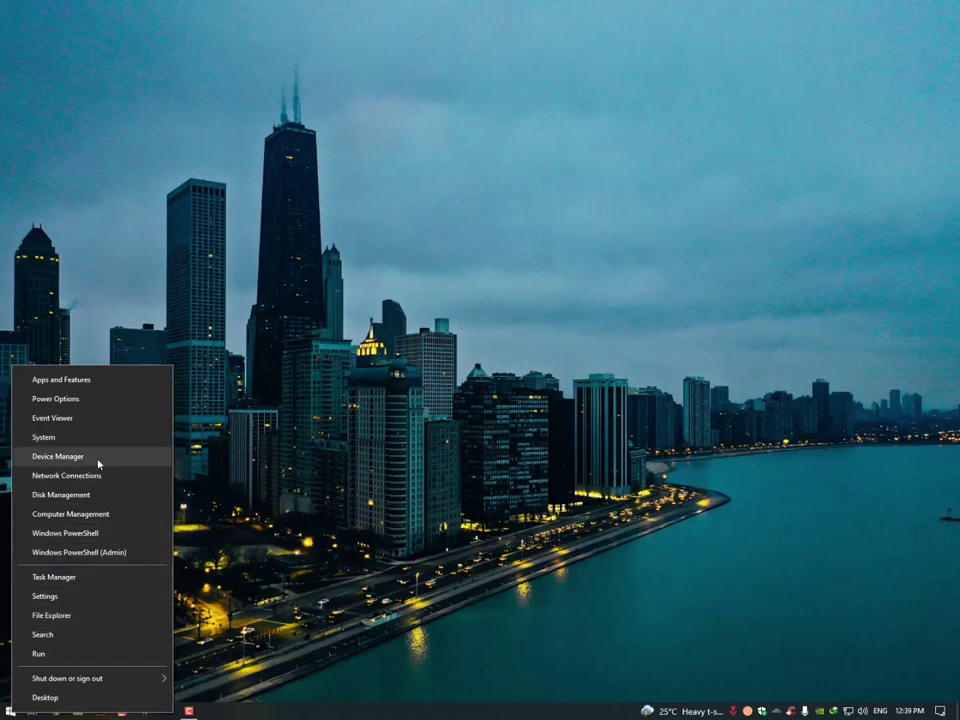
pyautogui.press('Down')
pyautogui.press('Down')
pyautogui.press('Down')
pyautogui.press('Down')
pyautogui.press('Down')
pyautogui.click(261, 529)
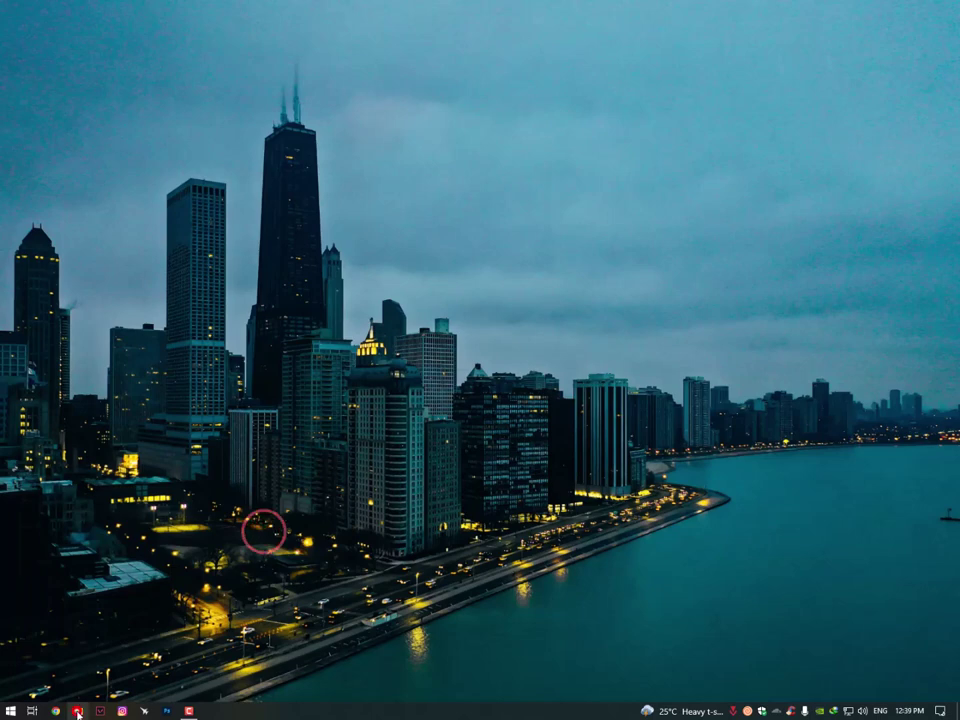
# Step: Open Device Manager by way of the This PC properties in File Explorer and move its window clear
pyautogui.click(77, 712)
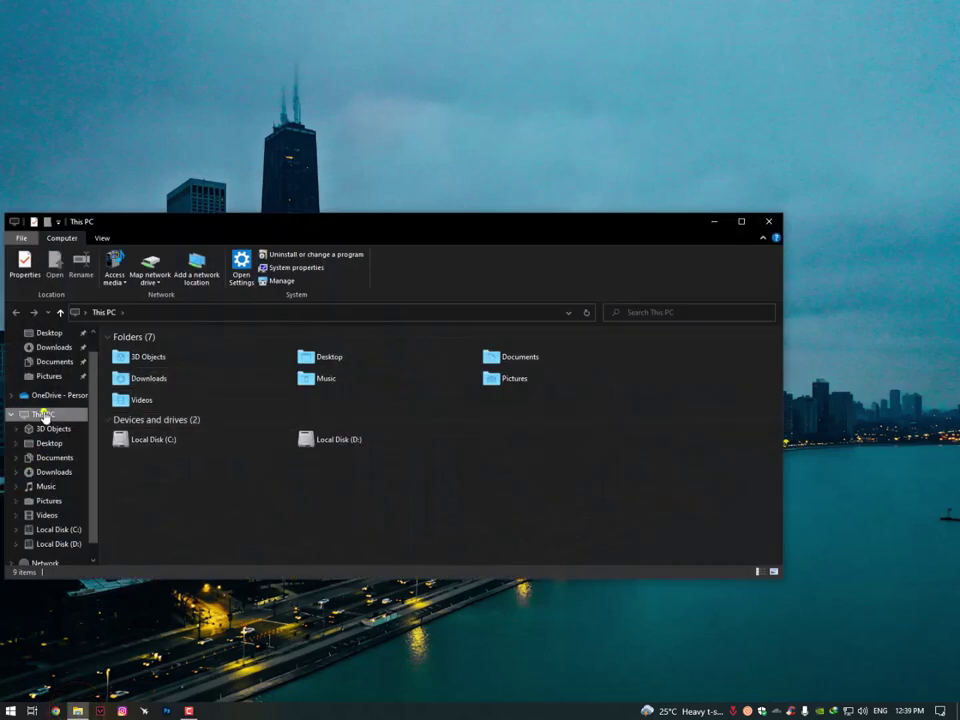
pyautogui.rightClick(45, 413)
pyautogui.click(130, 569)
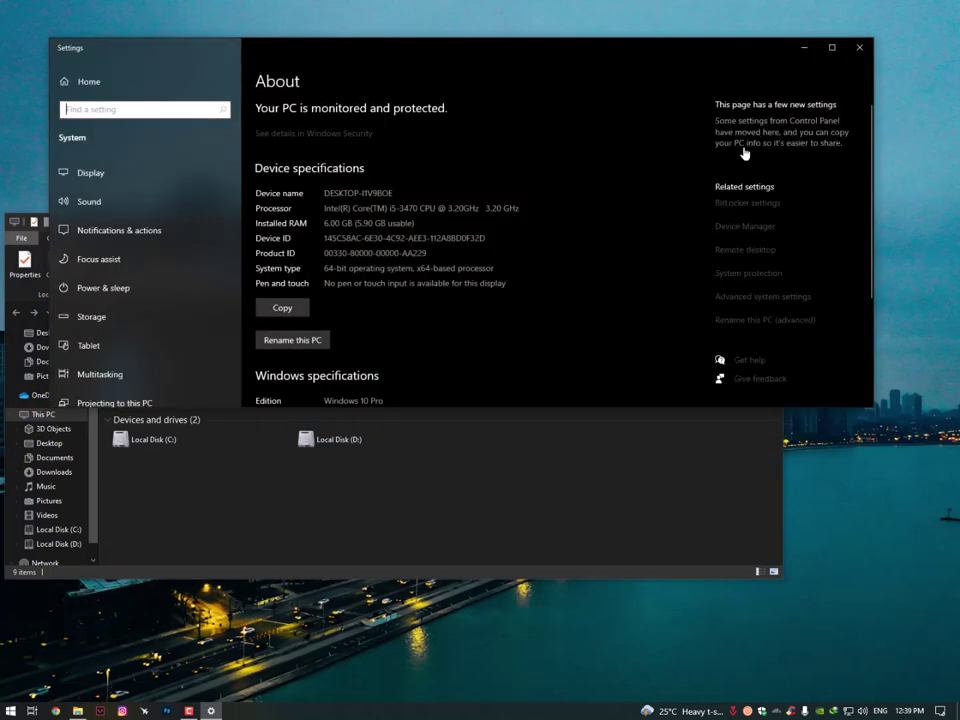
pyautogui.click(748, 227)
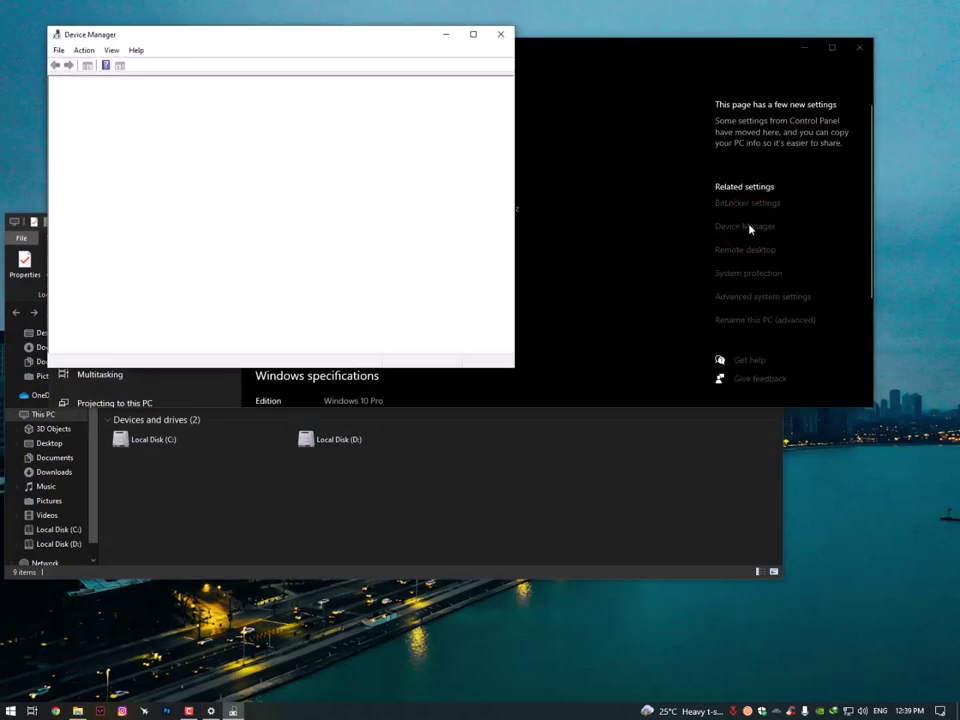
pyautogui.moveTo(352, 40); pyautogui.dragTo(450, 69)
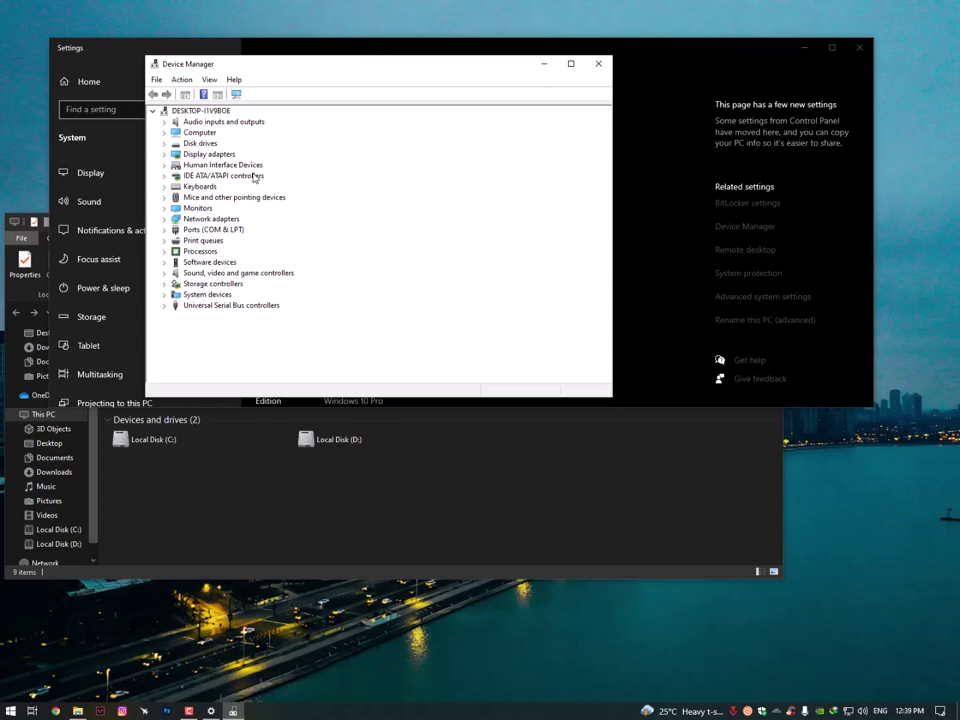
# Step: Expand the Keyboards category and select its Razer Viper Mini entry
pyautogui.click(182, 196)
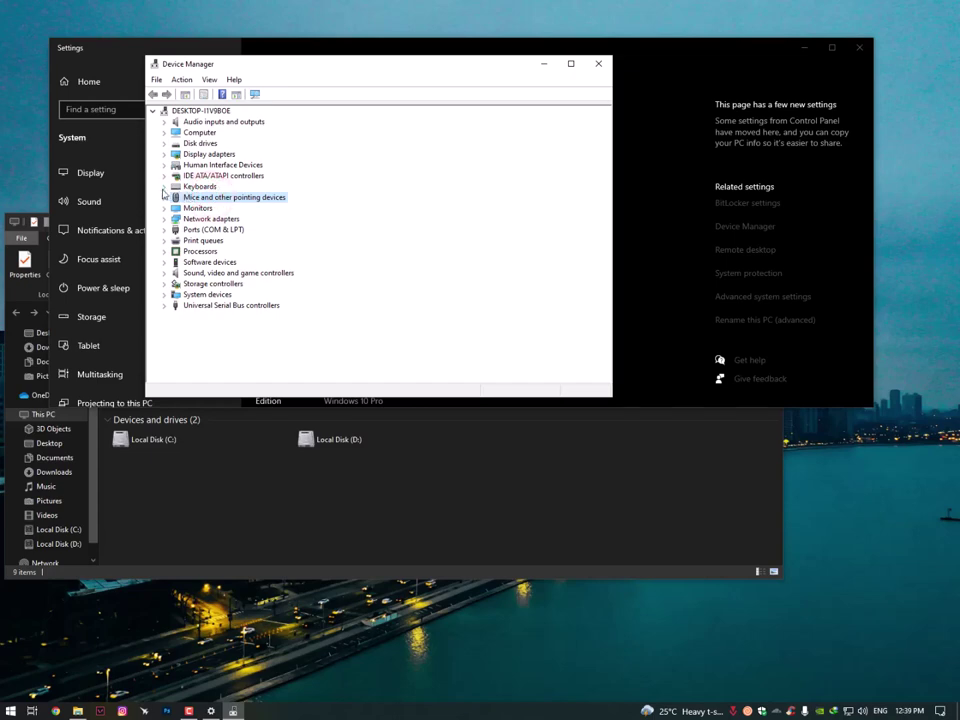
pyautogui.click(164, 187)
pyautogui.click(209, 219)
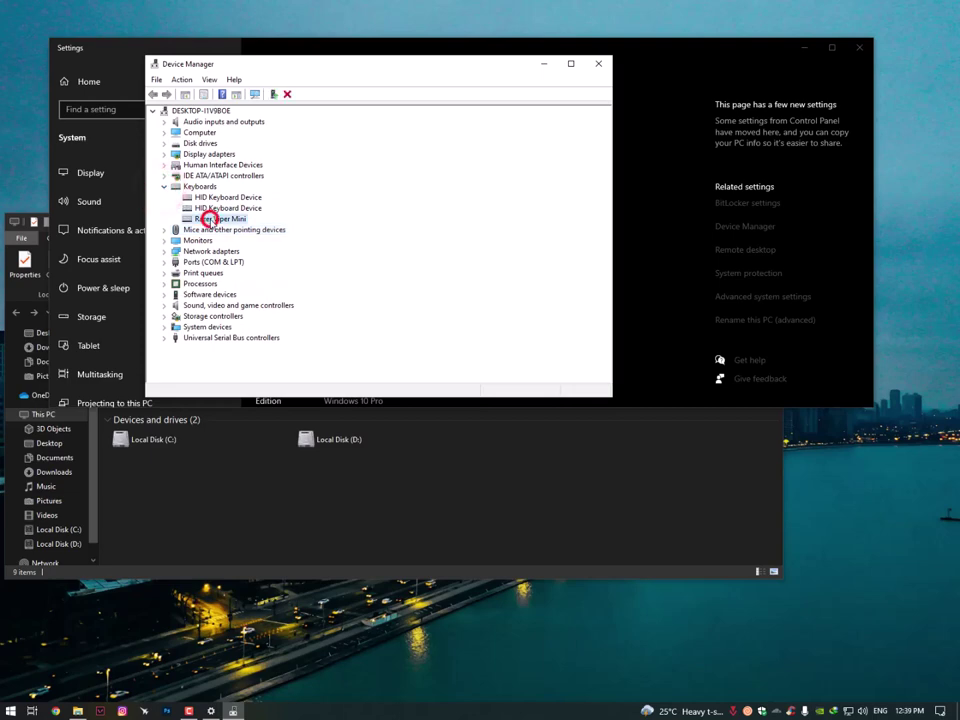
pyautogui.click(225, 208)
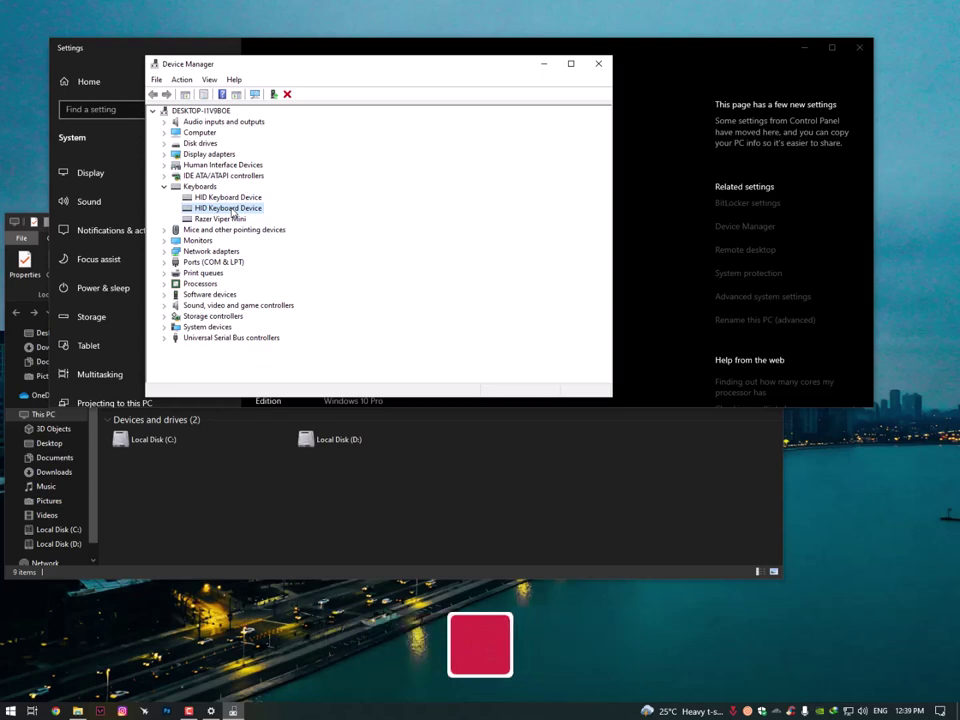
pyautogui.click(218, 217)
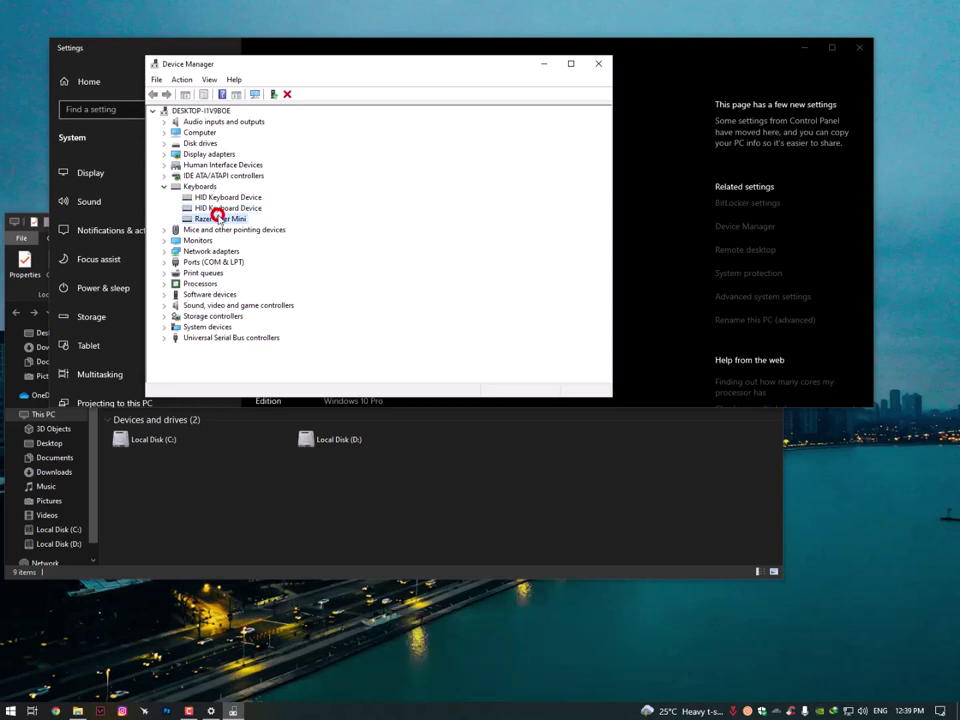
pyautogui.click(208, 207)
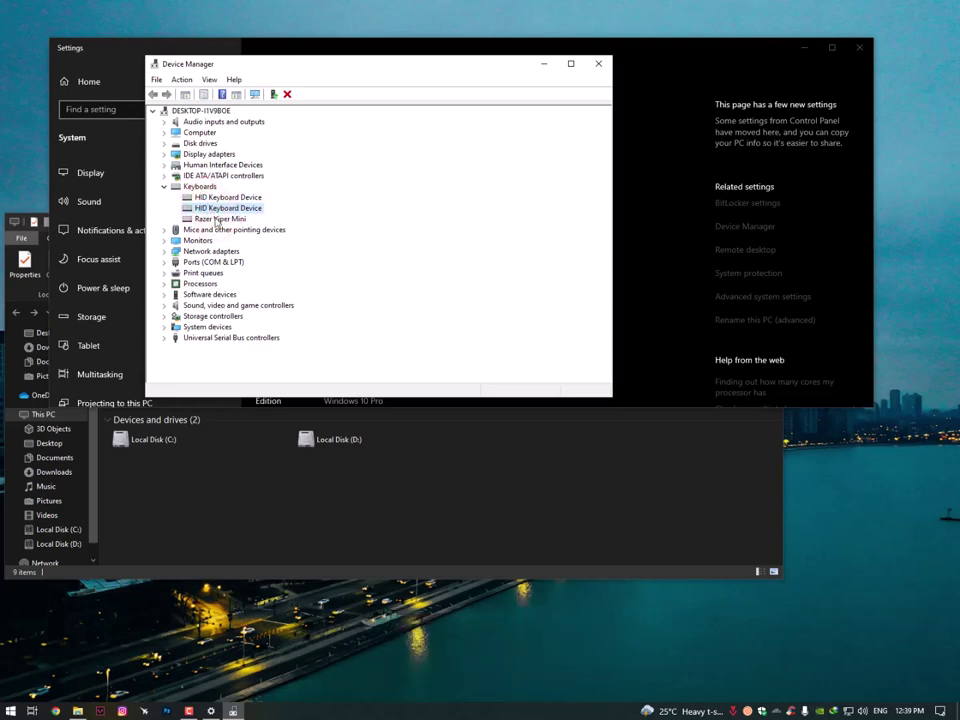
pyautogui.click(214, 218)
# Step: Try to update the Razer Viper Mini keyboard driver manually, choosing the Razer Viper Mini model from the compatible drivers on the computer
pyautogui.rightClick(212, 220)
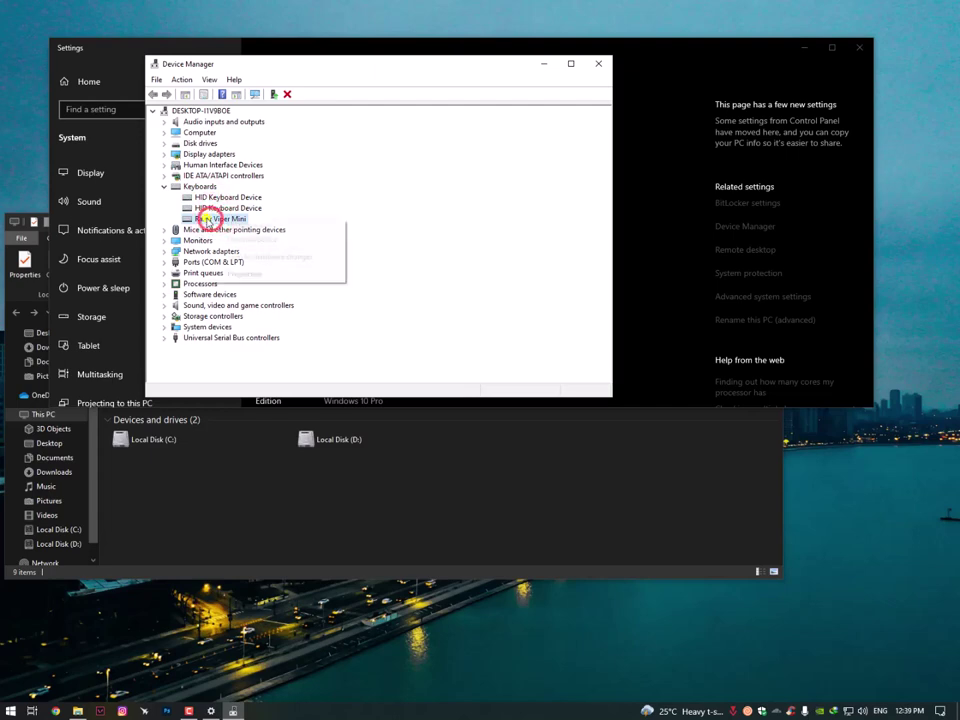
pyautogui.click(240, 270)
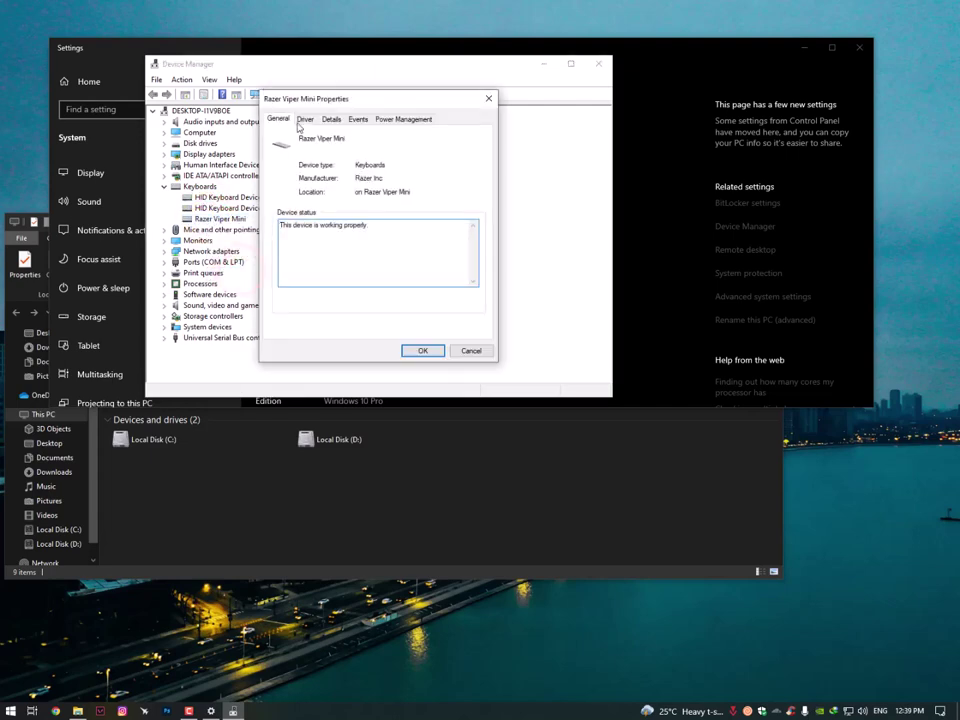
pyautogui.click(303, 120)
pyautogui.click(302, 249)
pyautogui.click(290, 251)
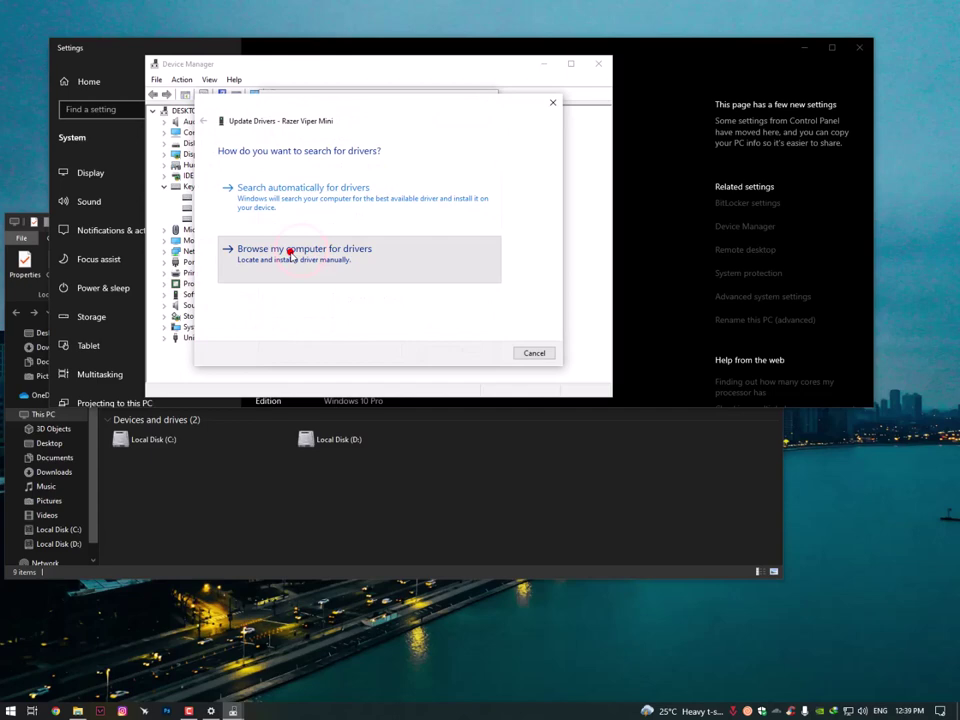
pyautogui.click(290, 272)
pyautogui.click(270, 263)
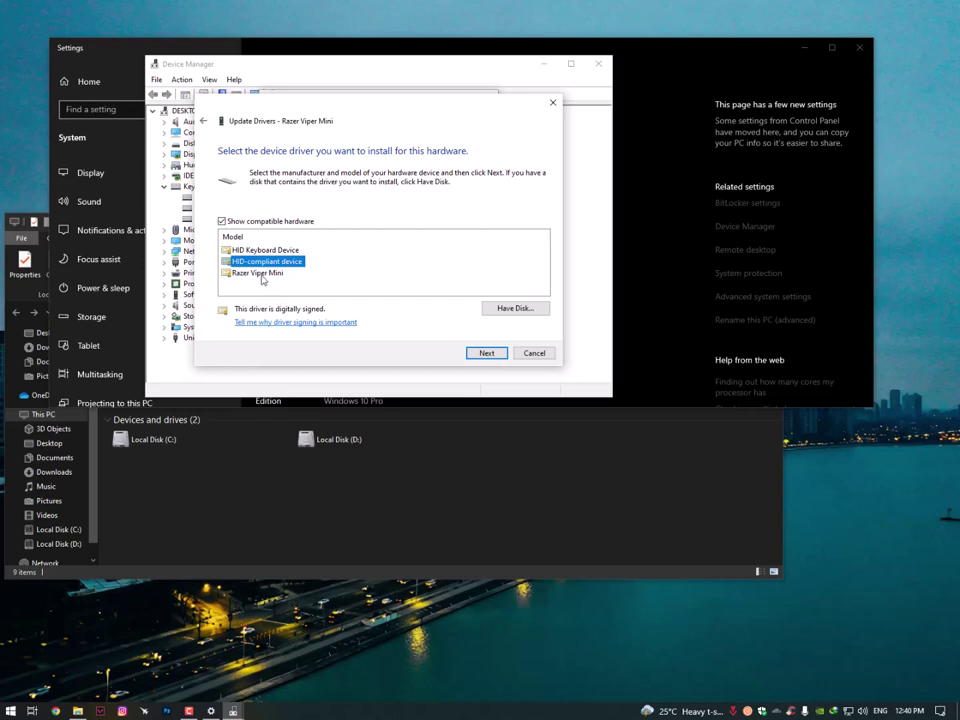
pyautogui.click(259, 273)
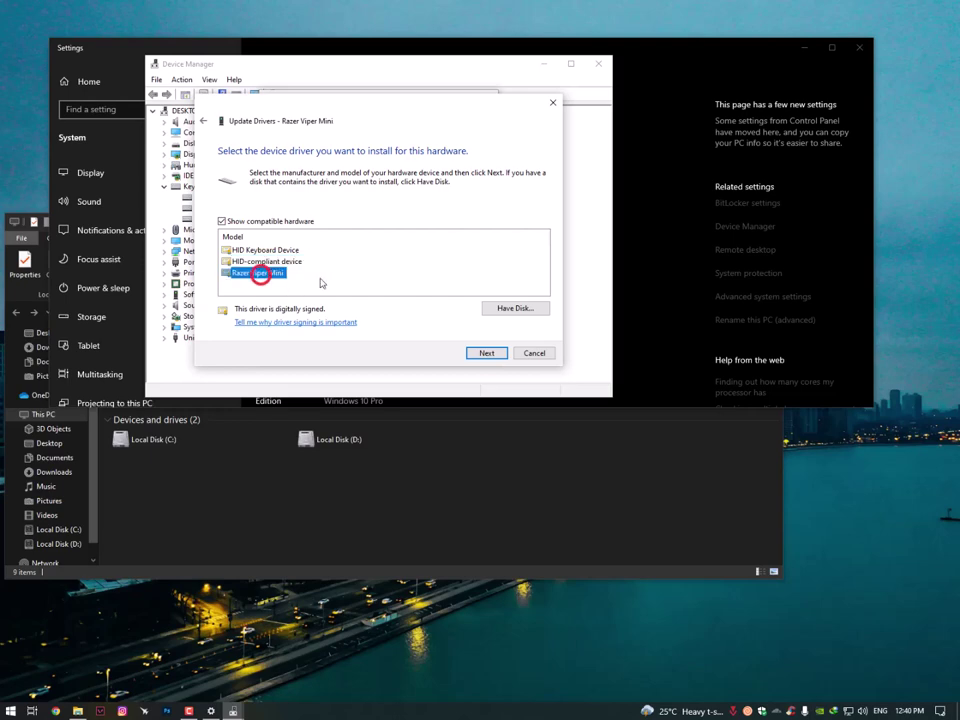
pyautogui.click(532, 352)
pyautogui.click(304, 252)
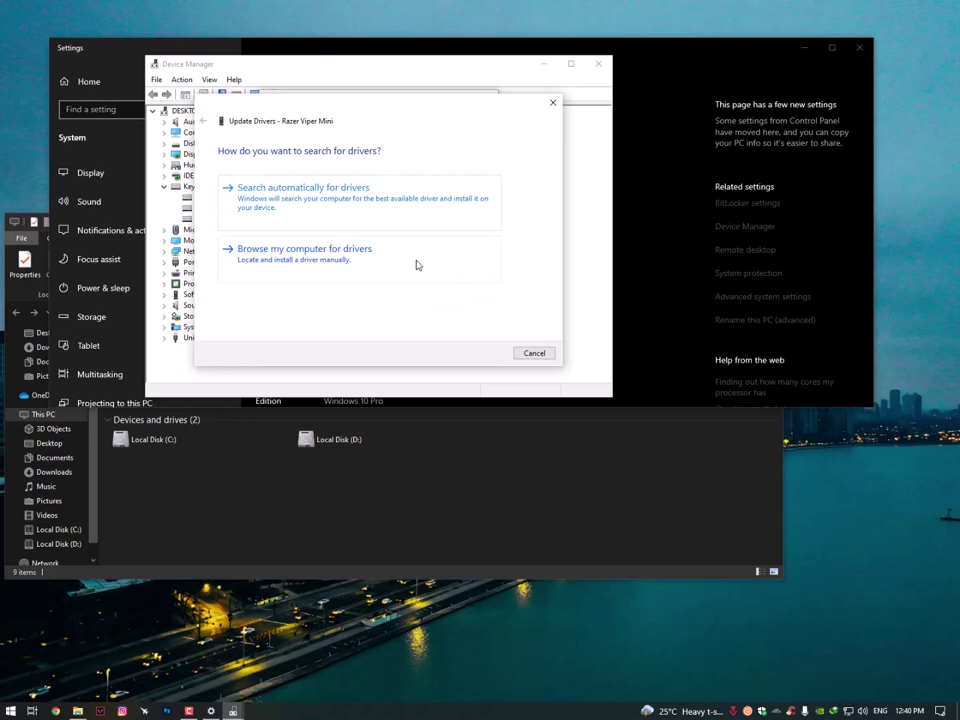
pyautogui.click(312, 258)
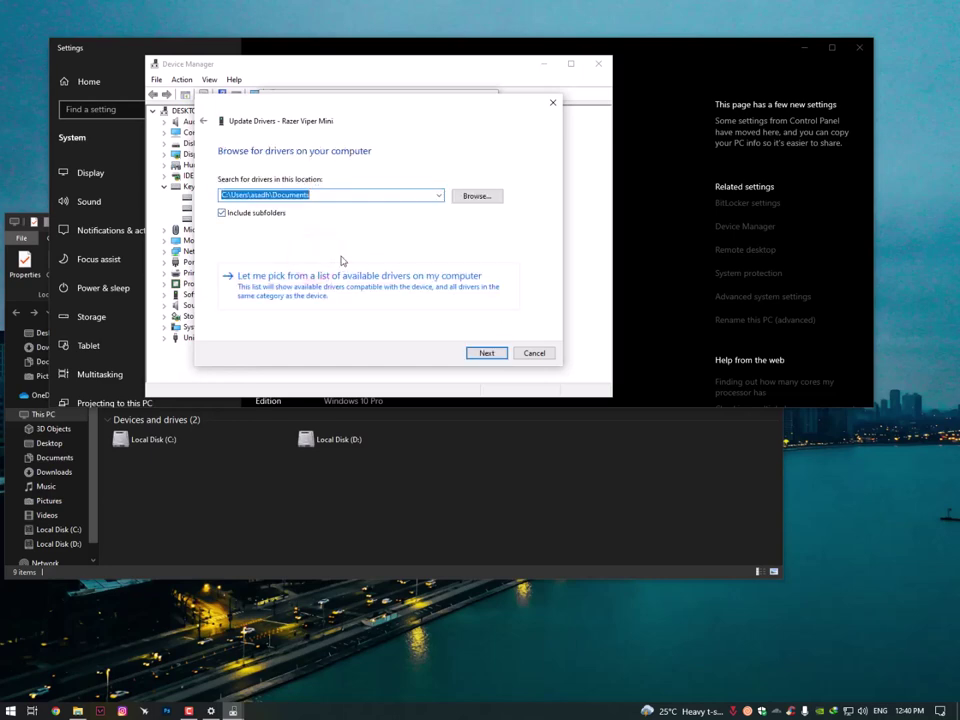
pyautogui.click(533, 353)
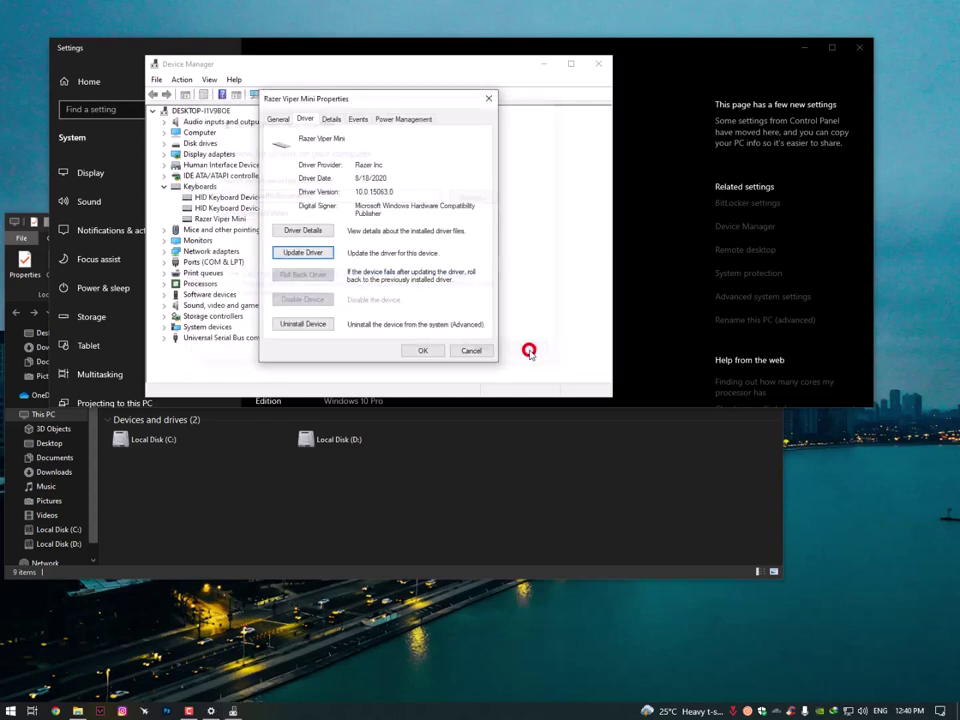
pyautogui.click(470, 351)
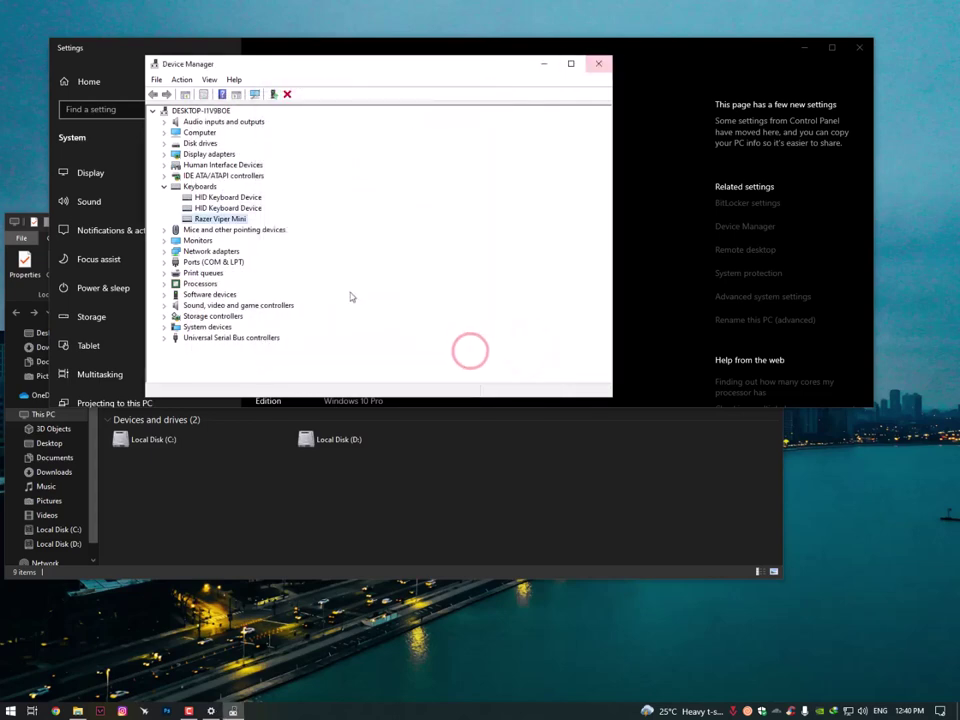
# Step: Expand Mice and other pointing devices, and uninstall the Razer Viper Mini under Keyboards together with its driver software
pyautogui.rightClick(199, 219)
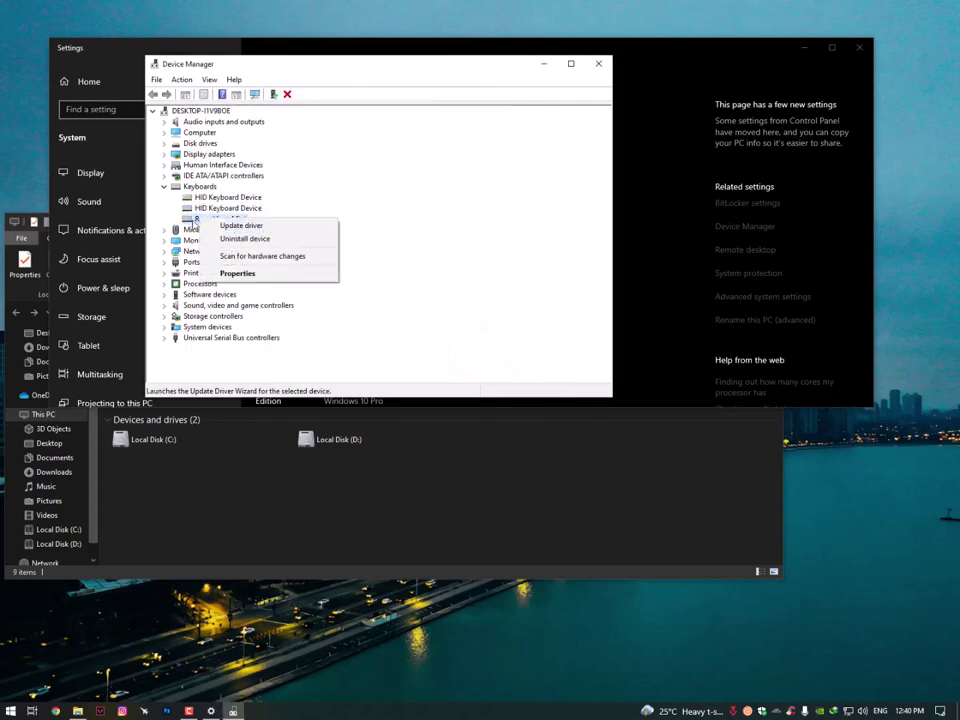
pyautogui.click(197, 218)
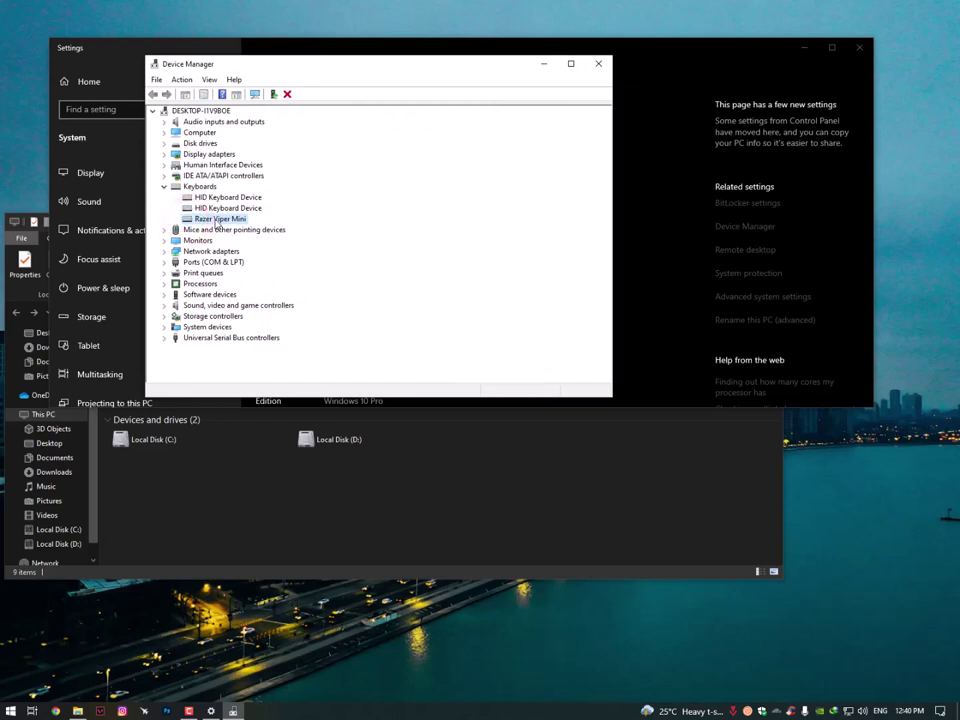
pyautogui.click(166, 230)
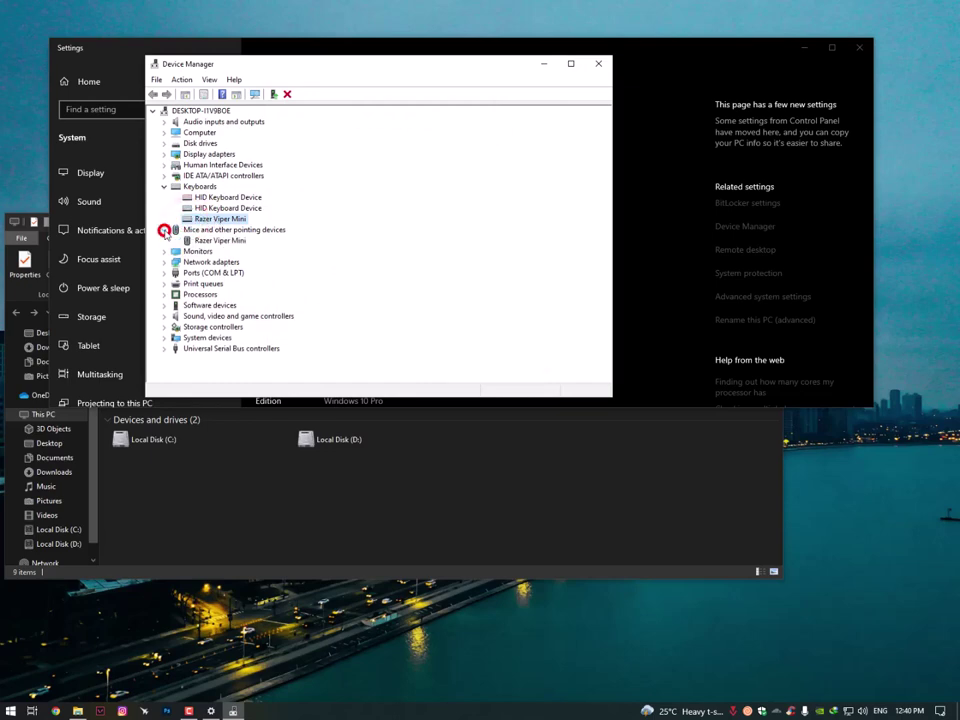
pyautogui.rightClick(205, 221)
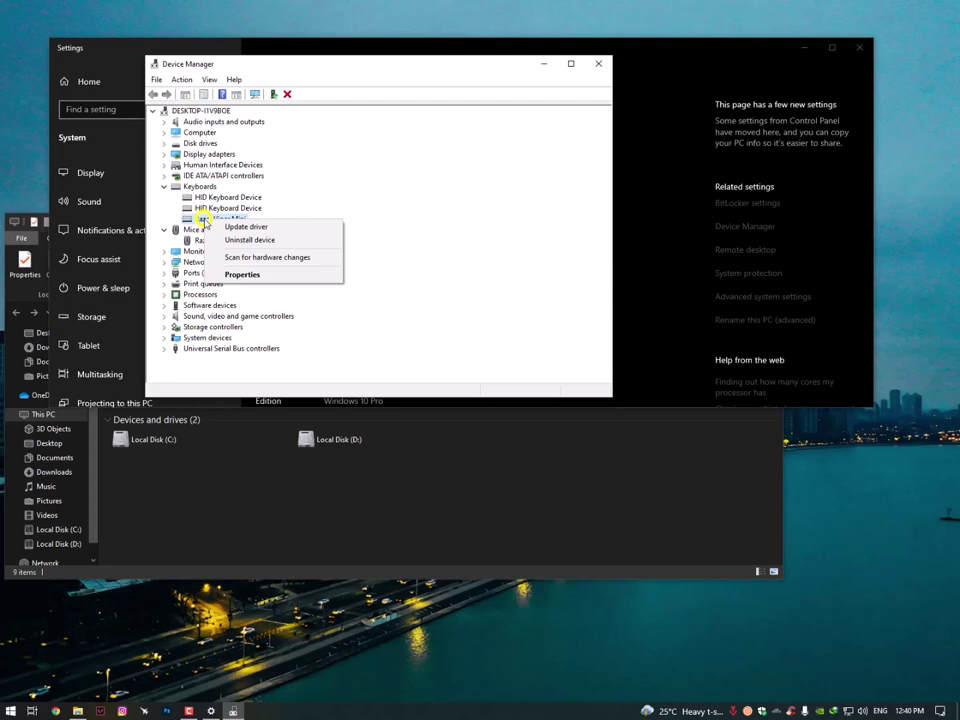
pyautogui.click(256, 244)
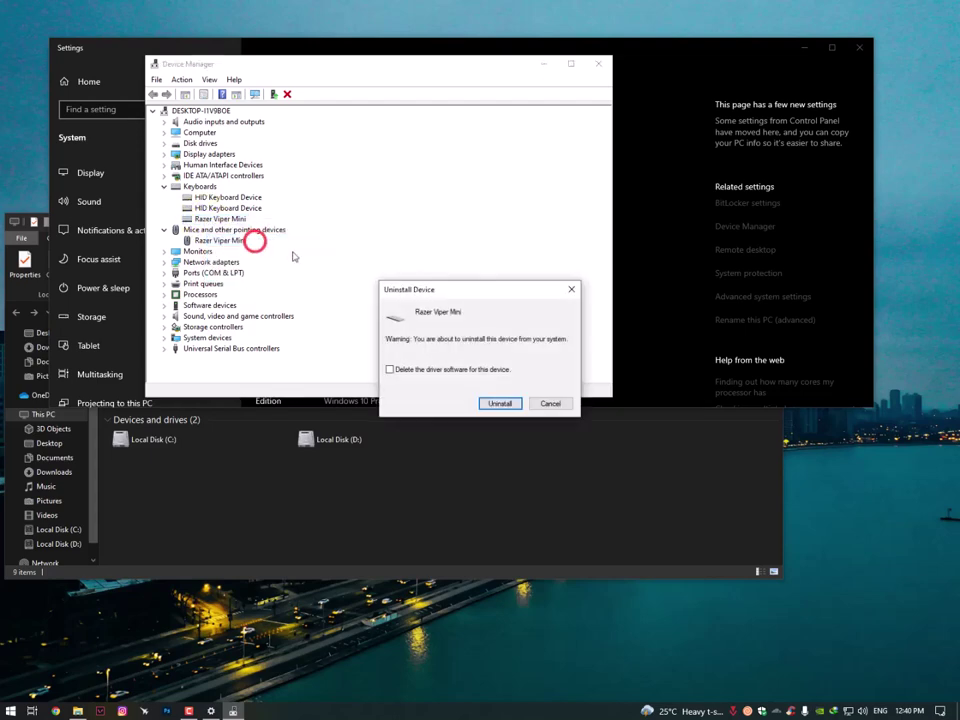
pyautogui.click(441, 290)
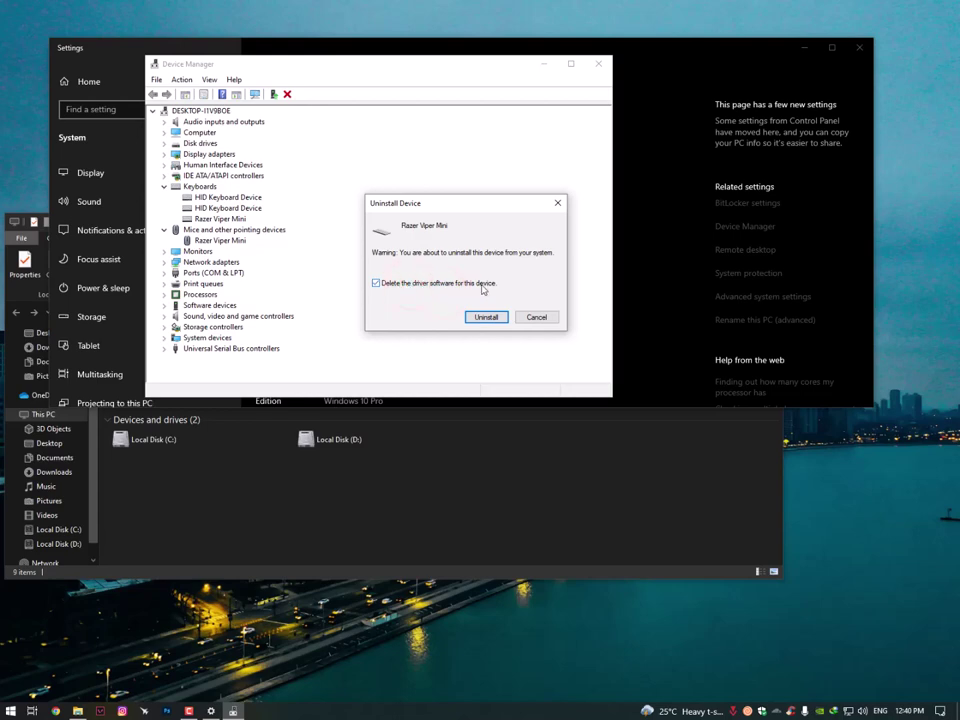
pyautogui.click(484, 318)
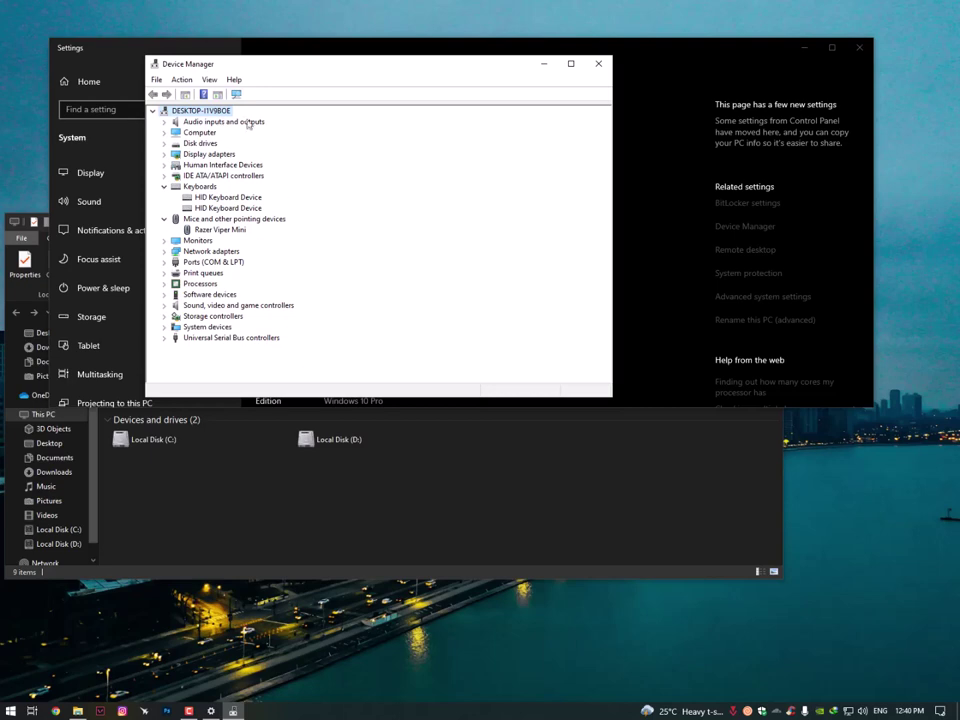
# Step: Scan for hardware changes and select the Razer Viper Mini under Mice and other pointing devices
pyautogui.click(236, 94)
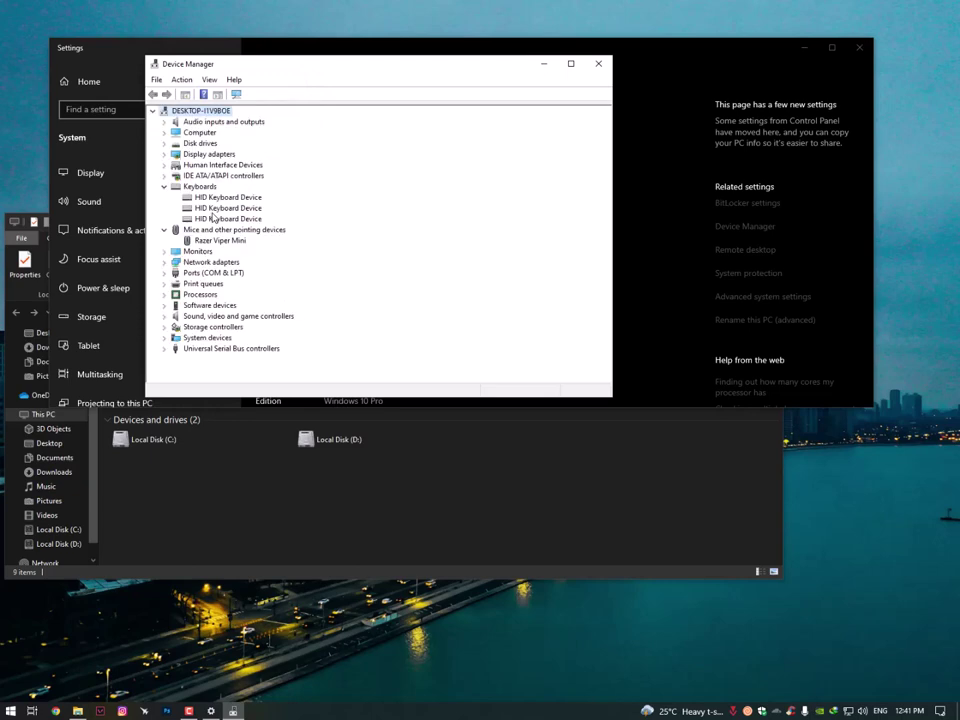
pyautogui.click(215, 220)
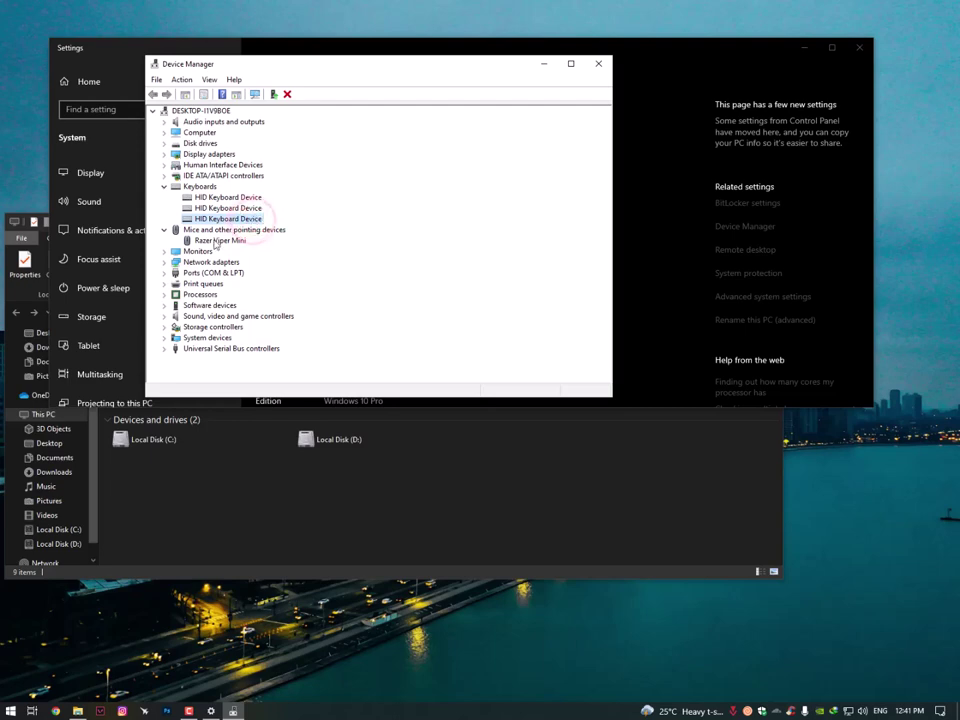
pyautogui.click(215, 241)
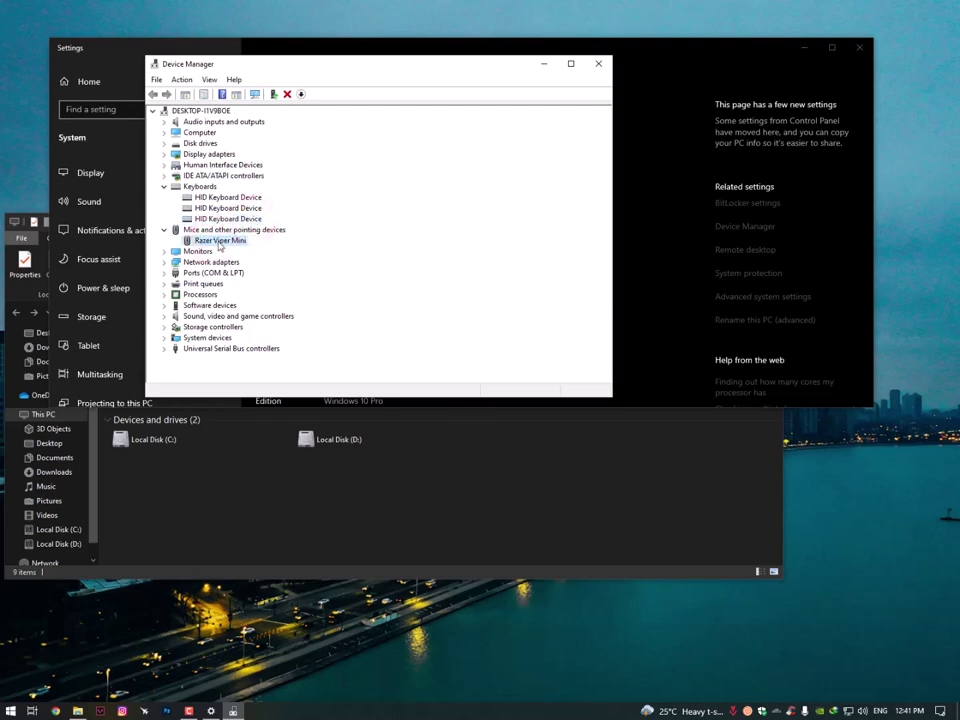
pyautogui.rightClick(219, 243)
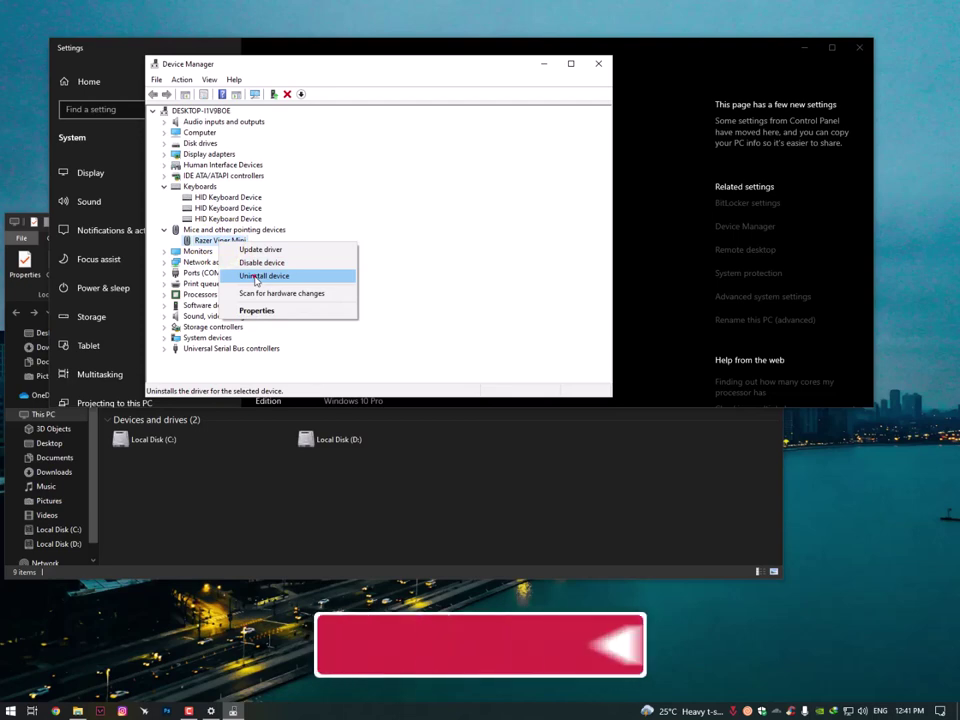
pyautogui.click(255, 277)
pyautogui.moveTo(426, 291); pyautogui.dragTo(413, 223)
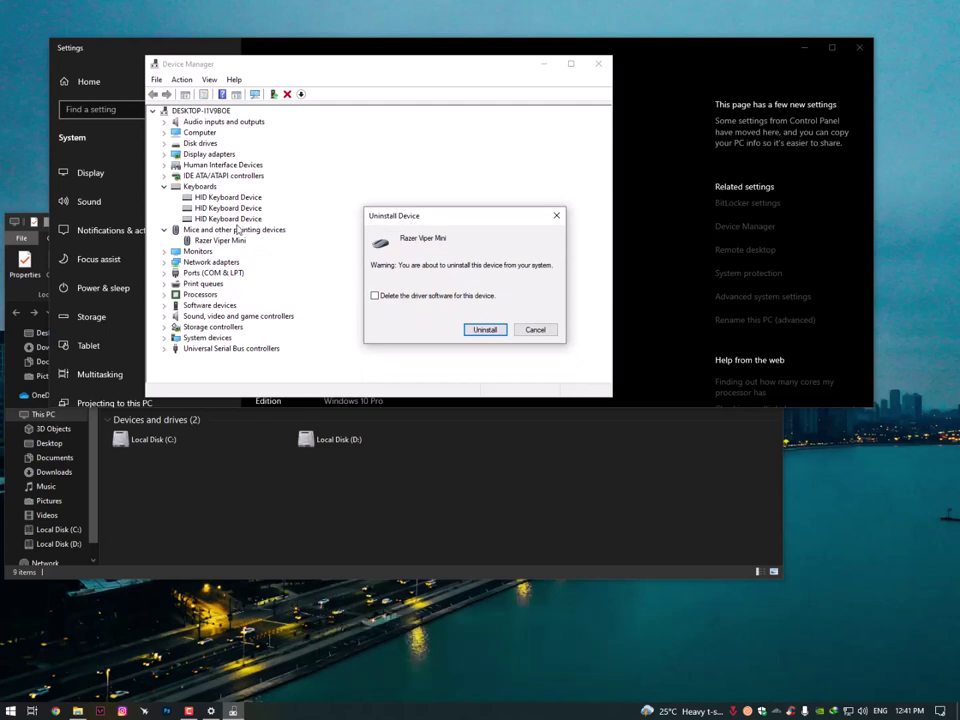
pyautogui.click(533, 330)
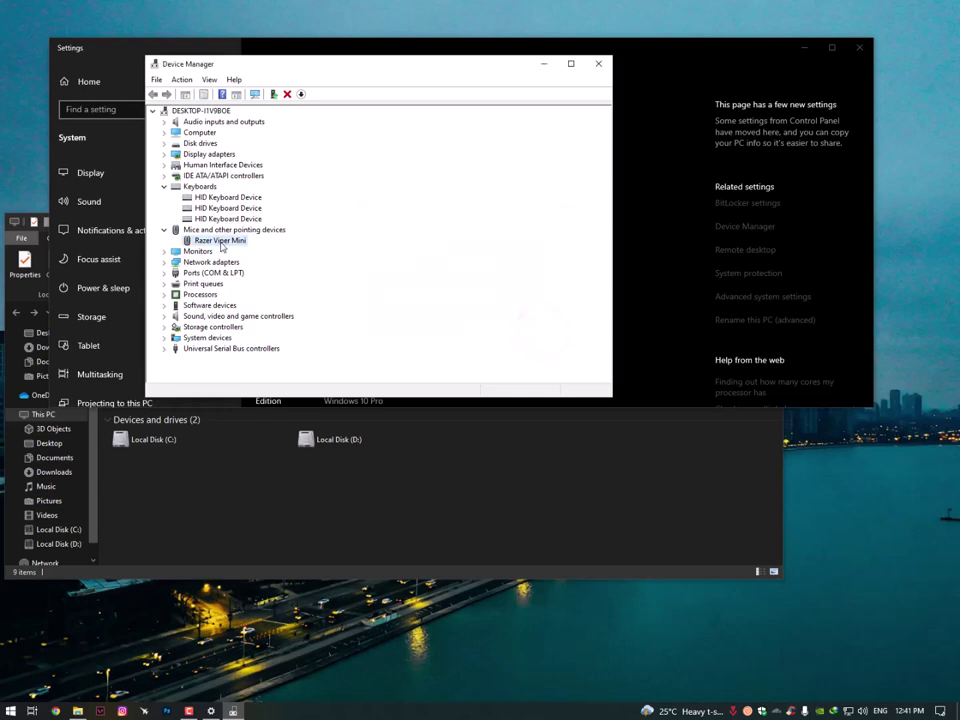
pyautogui.click(220, 241)
pyautogui.rightClick(230, 242)
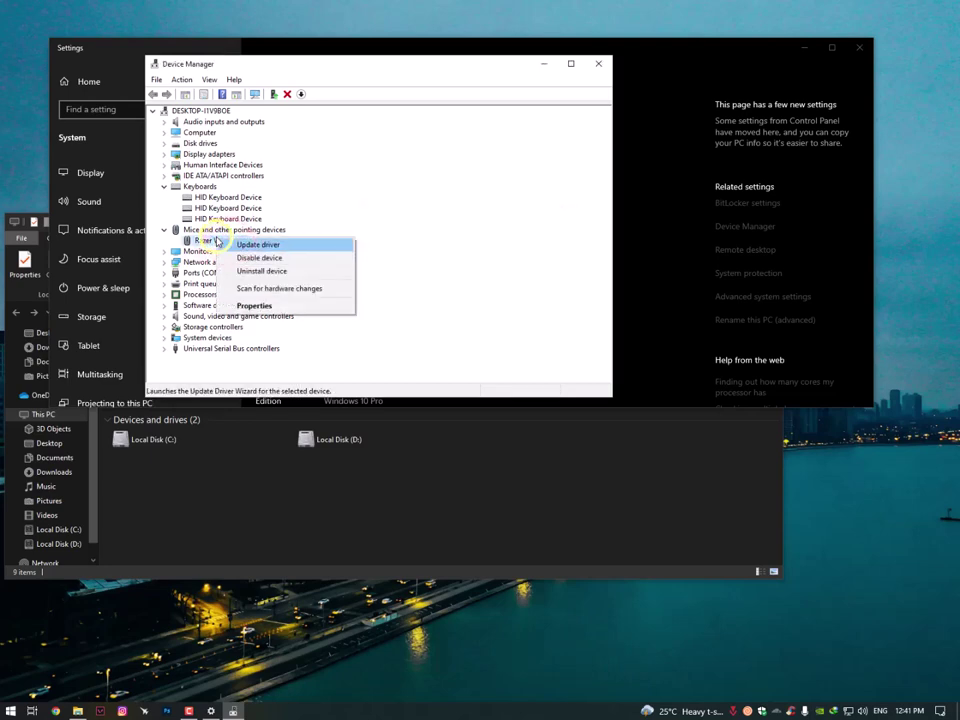
pyautogui.click(433, 277)
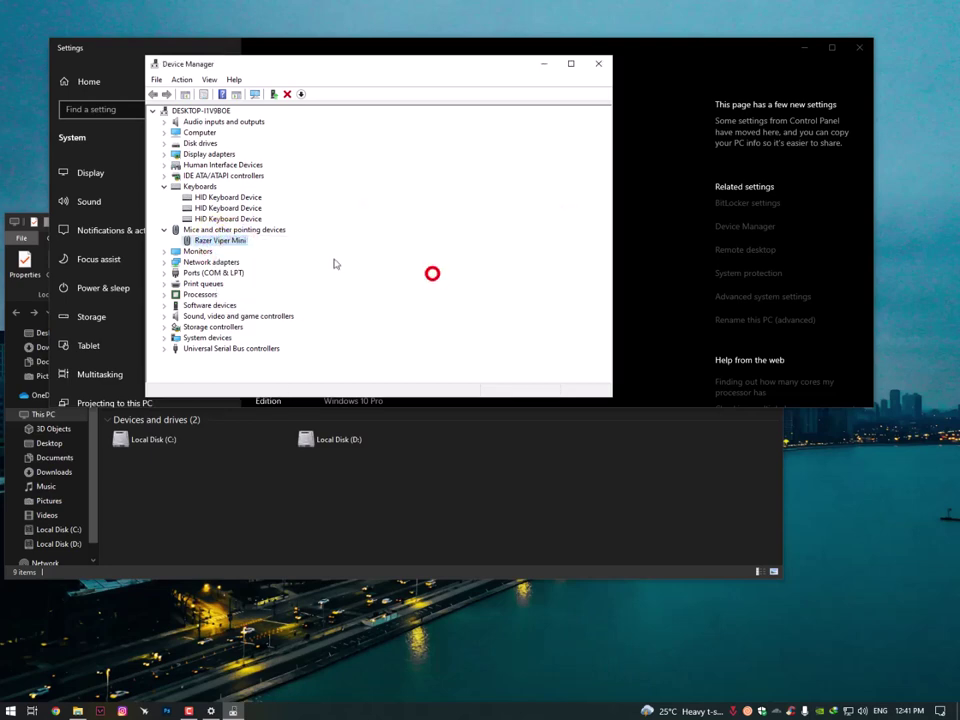
# Step: Uninstall the Razer Viper Mini under Mice and other pointing devices with its driver software, decline the restart, and scan for hardware changes
pyautogui.rightClick(230, 243)
pyautogui.click(262, 275)
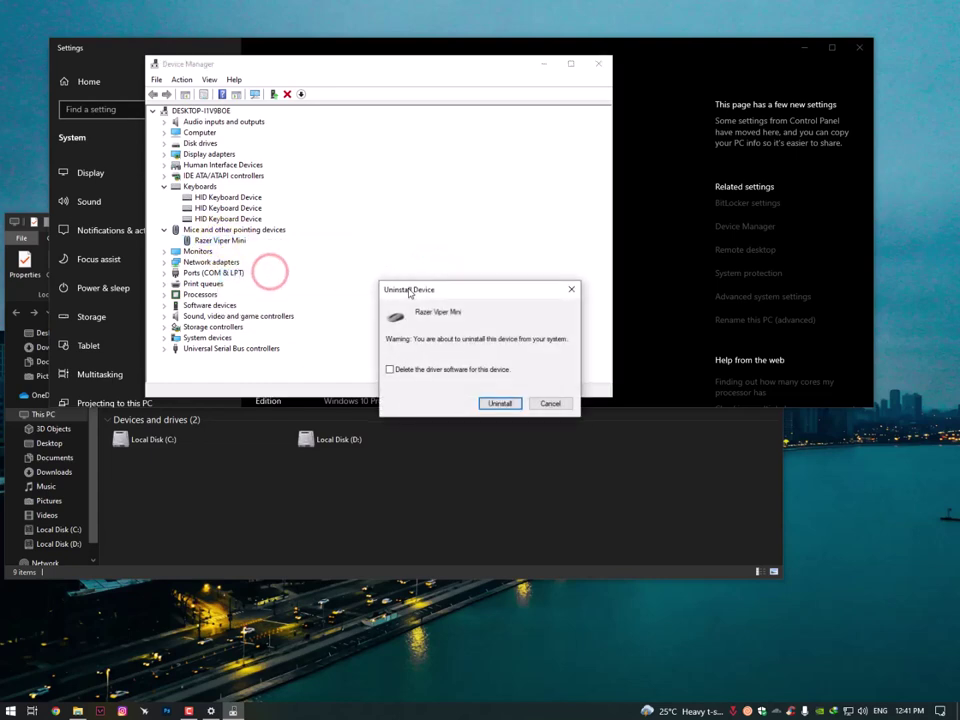
pyautogui.click(424, 275)
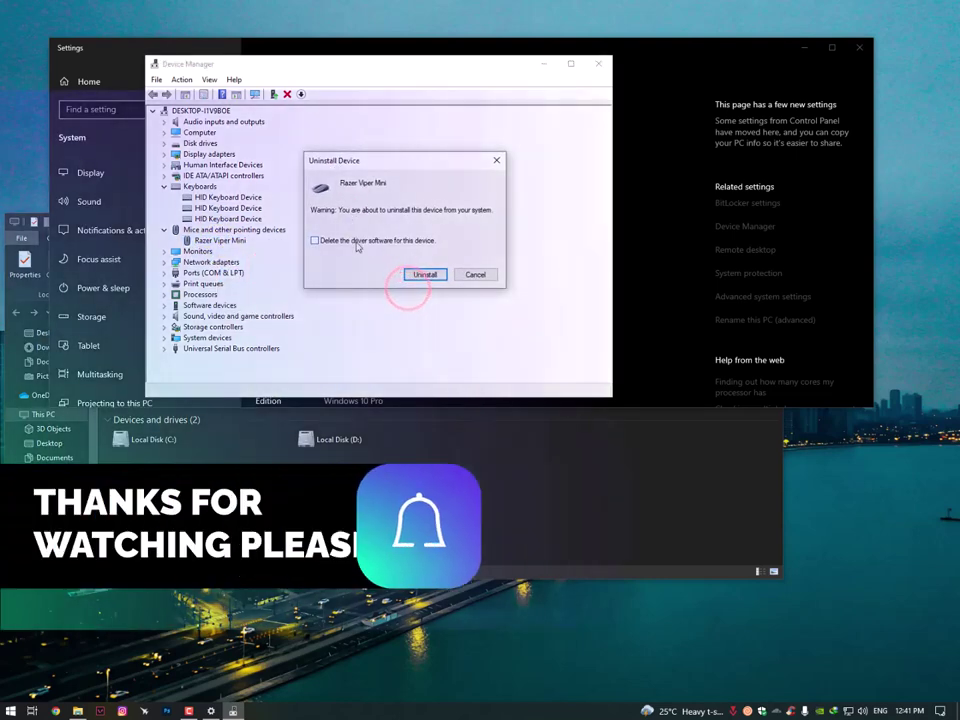
pyautogui.click(316, 241)
pyautogui.click(425, 274)
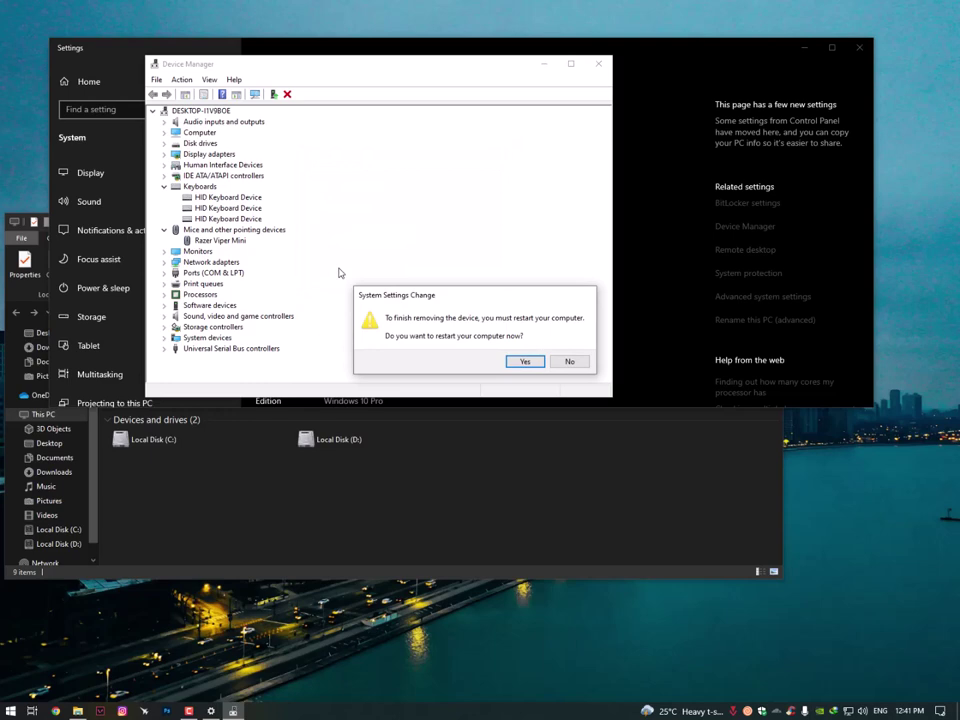
pyautogui.moveTo(446, 297); pyautogui.dragTo(408, 254)
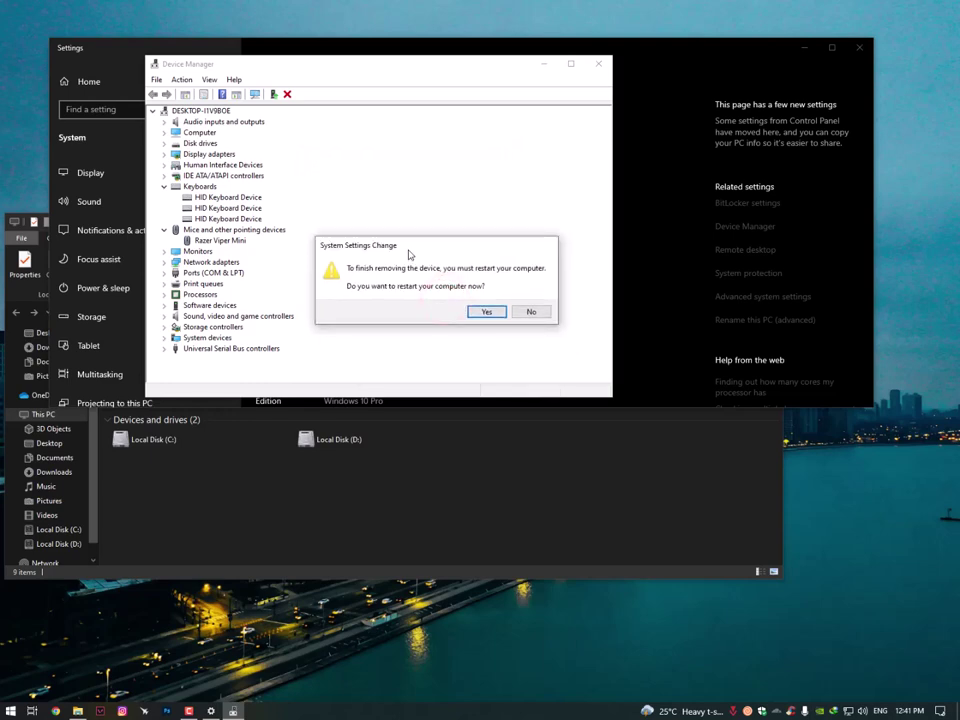
pyautogui.click(533, 312)
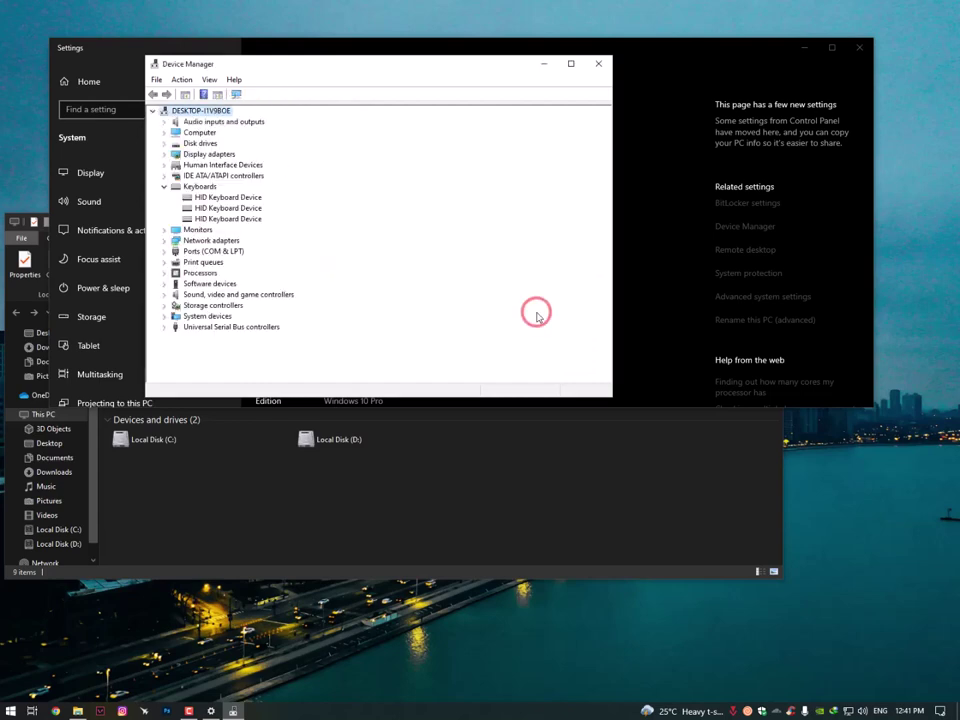
pyautogui.click(237, 96)
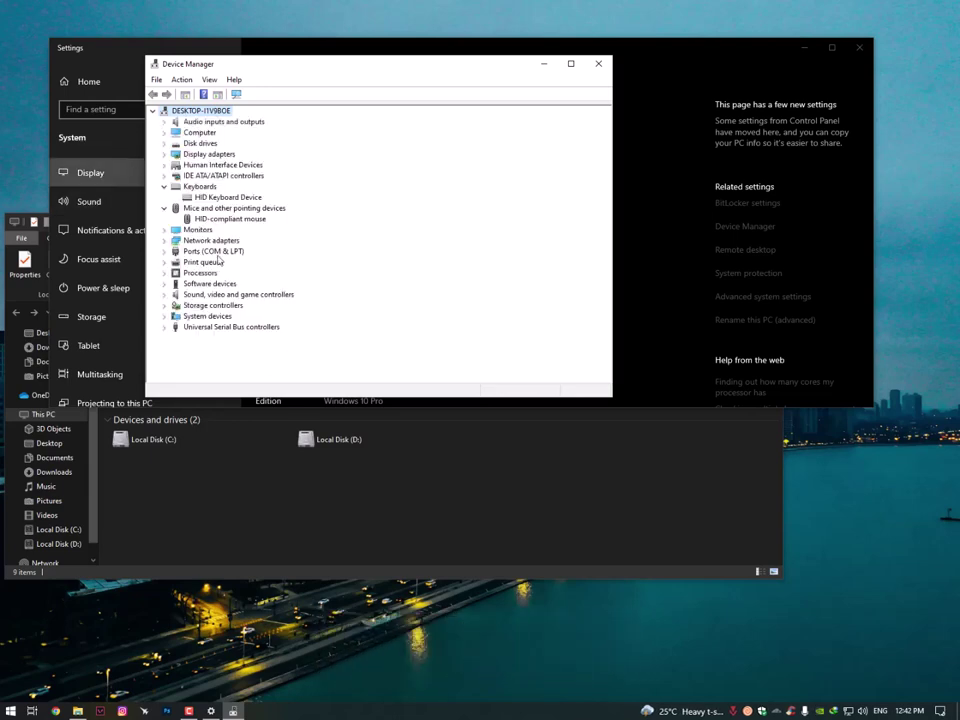
# Step: Try to update the HID-compliant mouse driver manually, choosing the HID-compliant mouse model from the compatible drivers on the computer
pyautogui.click(226, 242)
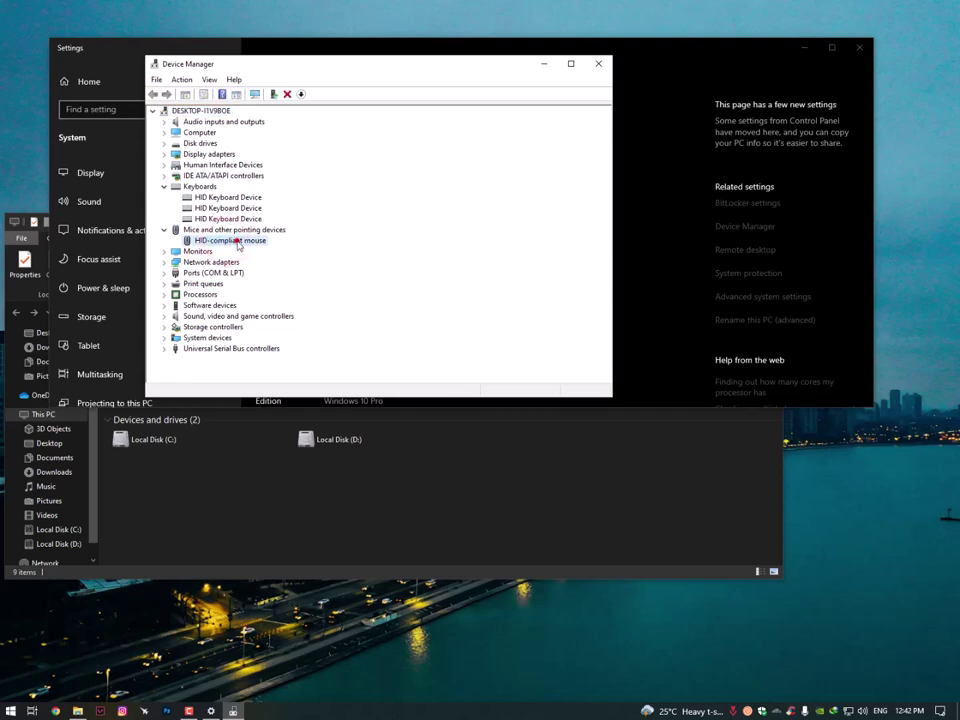
pyautogui.rightClick(245, 244)
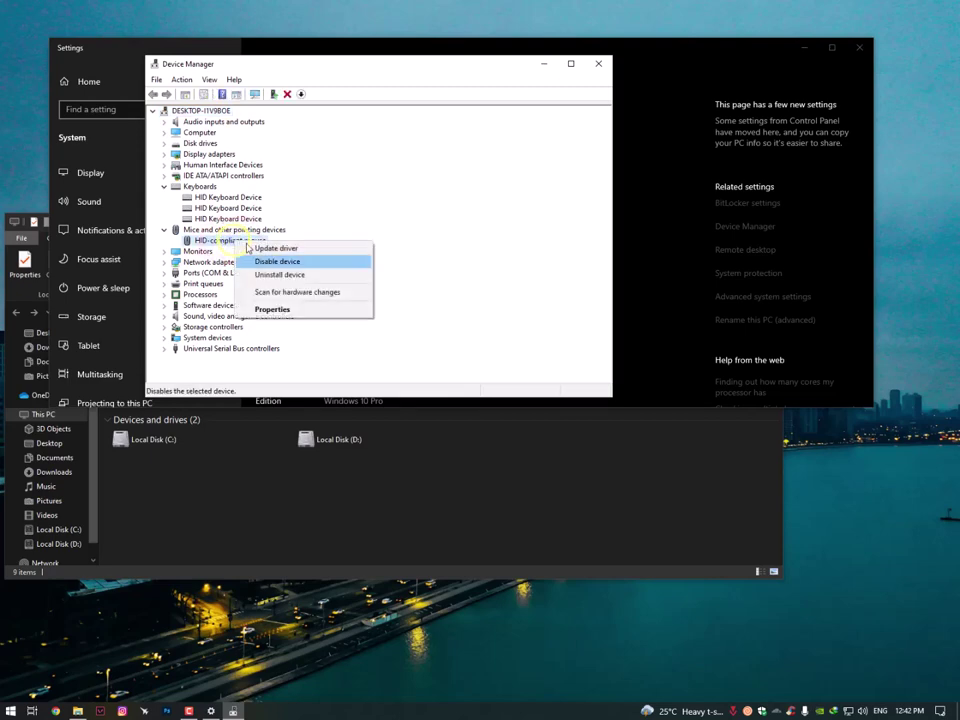
pyautogui.click(268, 248)
pyautogui.click(305, 265)
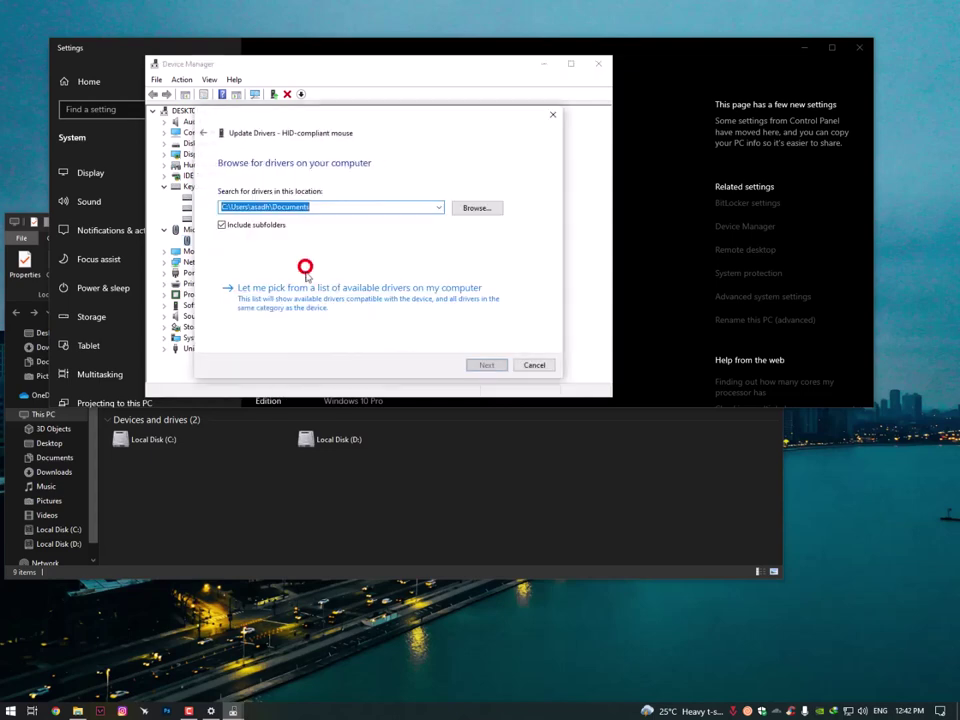
pyautogui.click(295, 287)
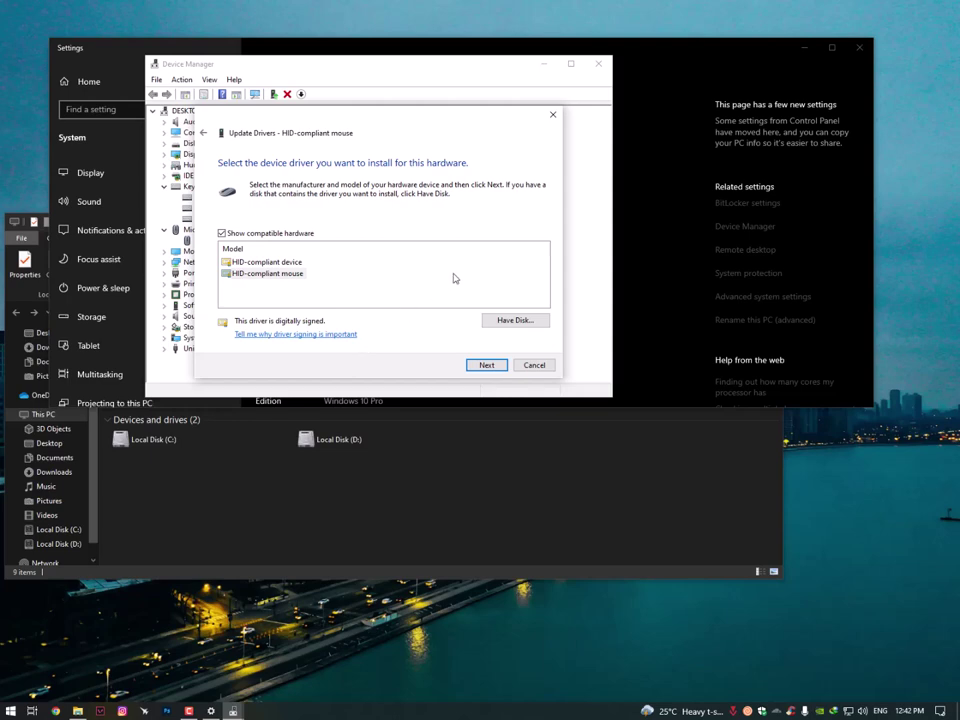
pyautogui.click(268, 273)
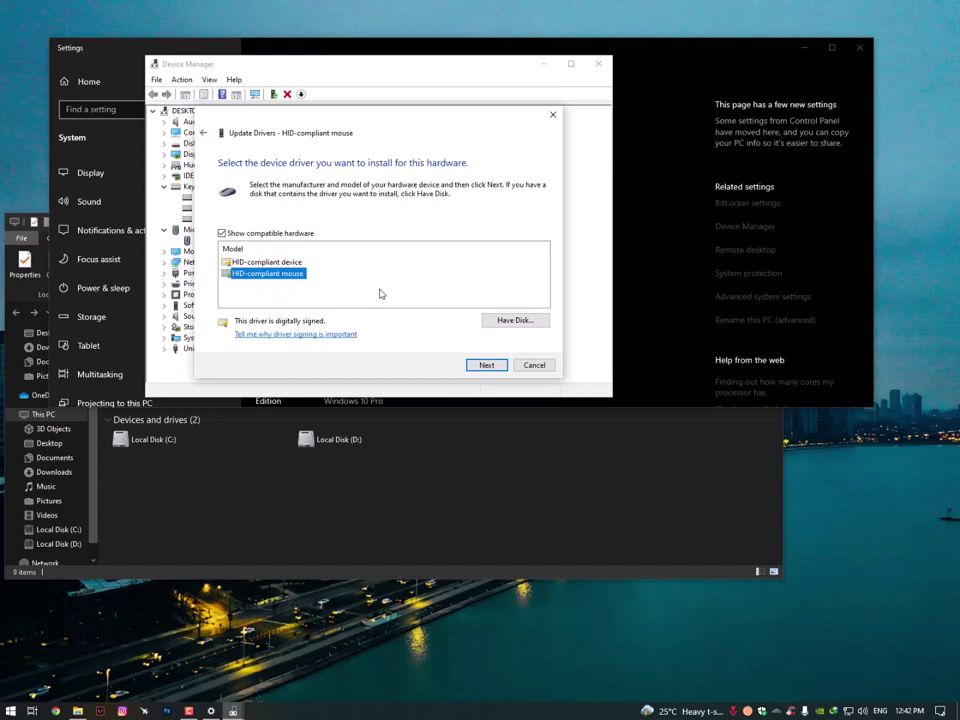
pyautogui.click(531, 365)
# Step: Close Device Manager, the Settings window and the This PC window
pyautogui.click(598, 63)
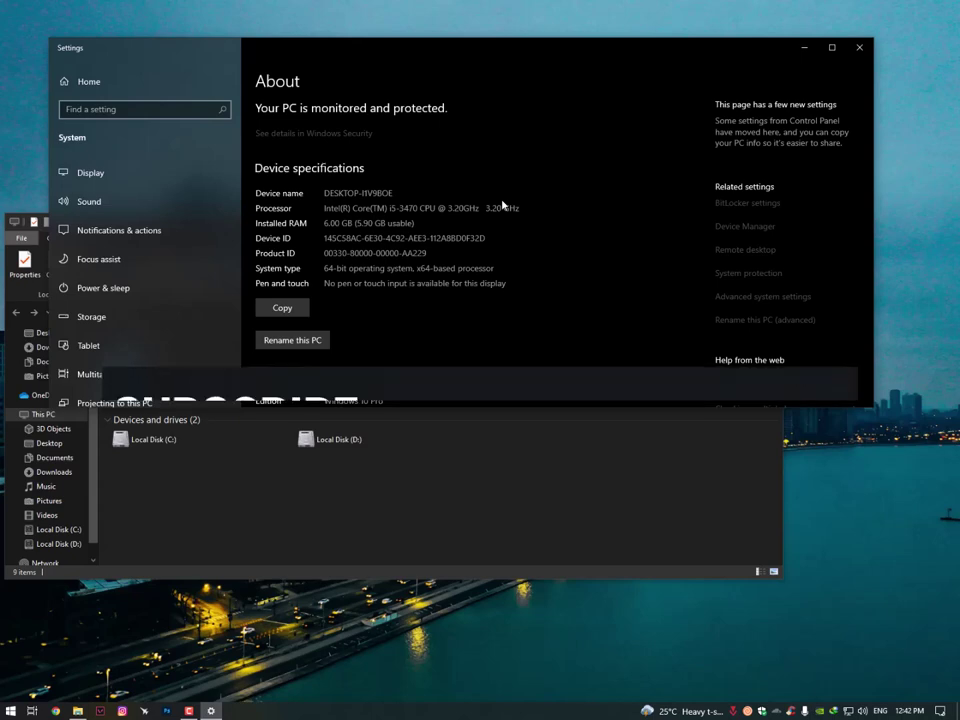
pyautogui.moveTo(463, 47); pyautogui.dragTo(471, 89)
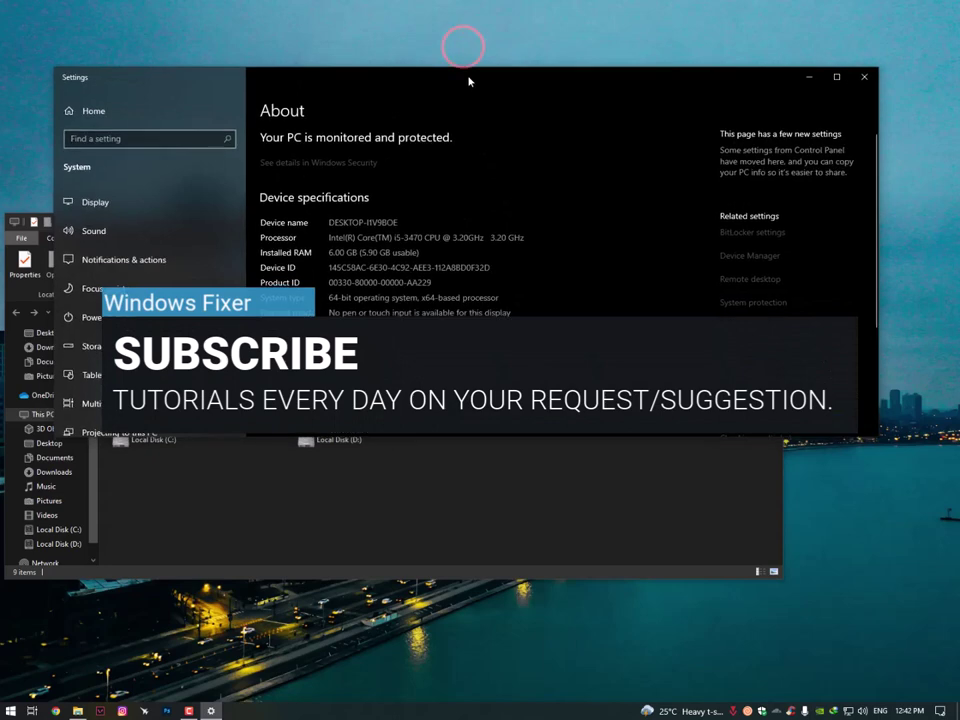
pyautogui.click(866, 82)
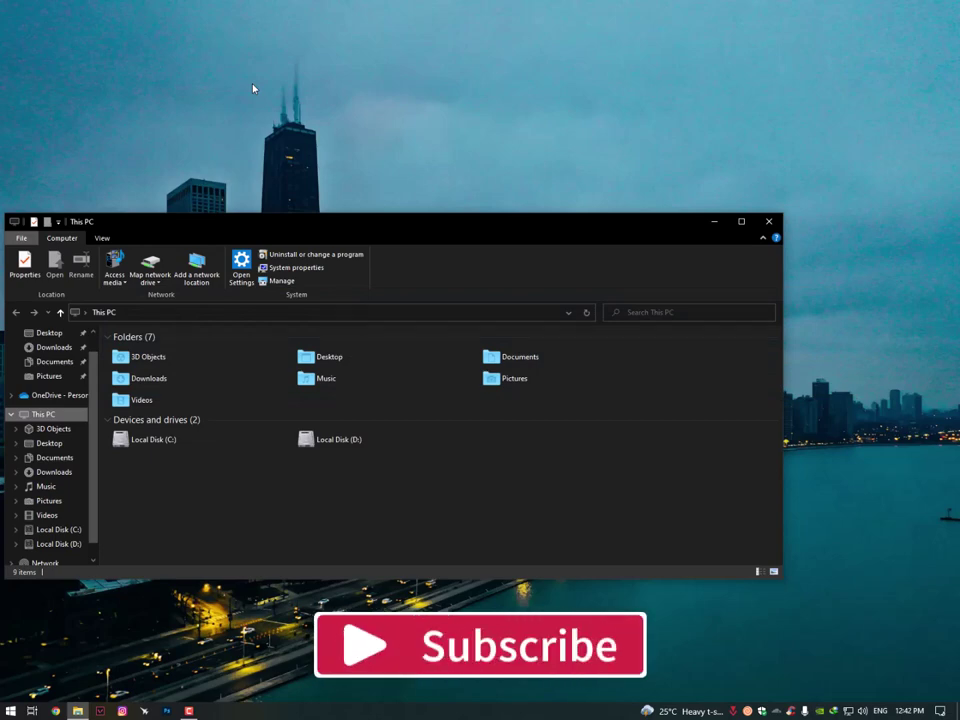
pyautogui.click(777, 219)
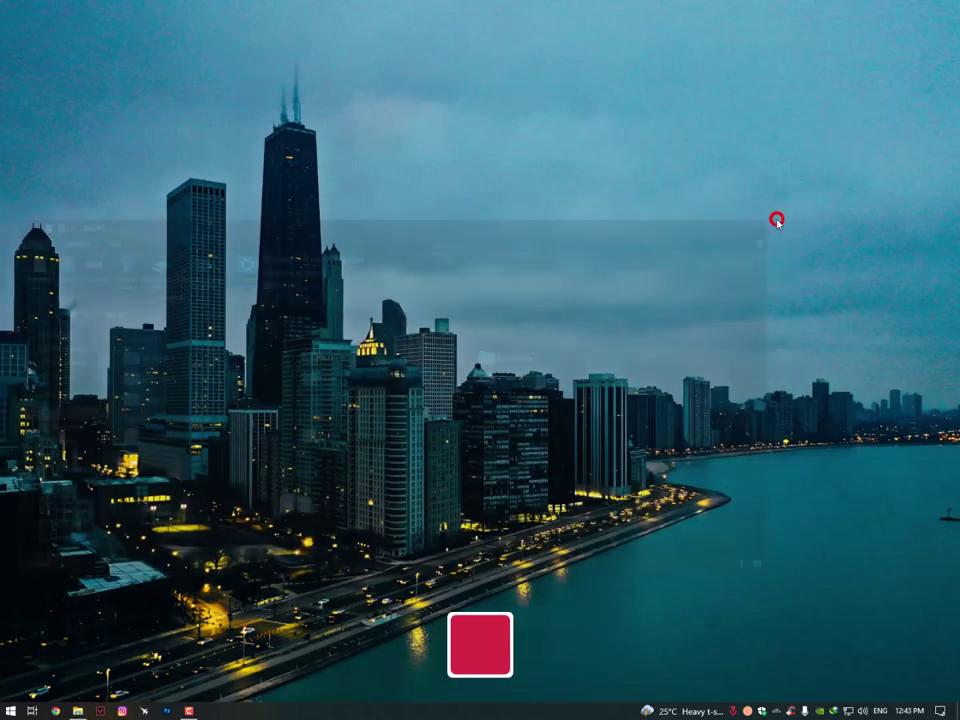